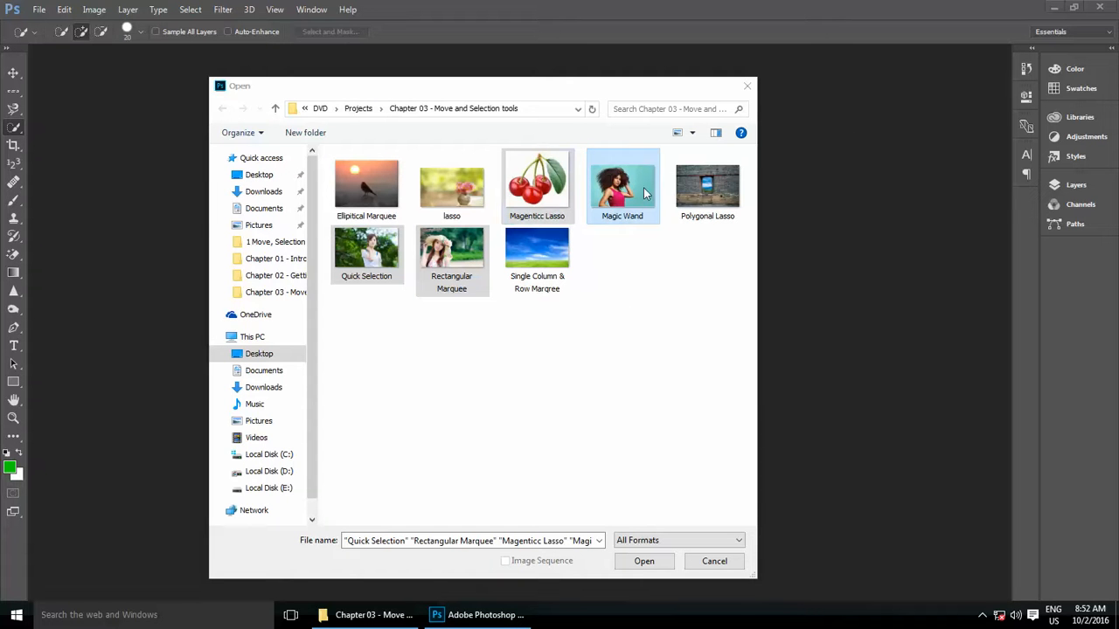
Open the Quick Selection, Rectangular Marquee, Magenticc Lasso and Magic Wand images, and bring Rectangular Marquee.jpg to the front
{"action": "left_click", "coordinate": [644, 562]}
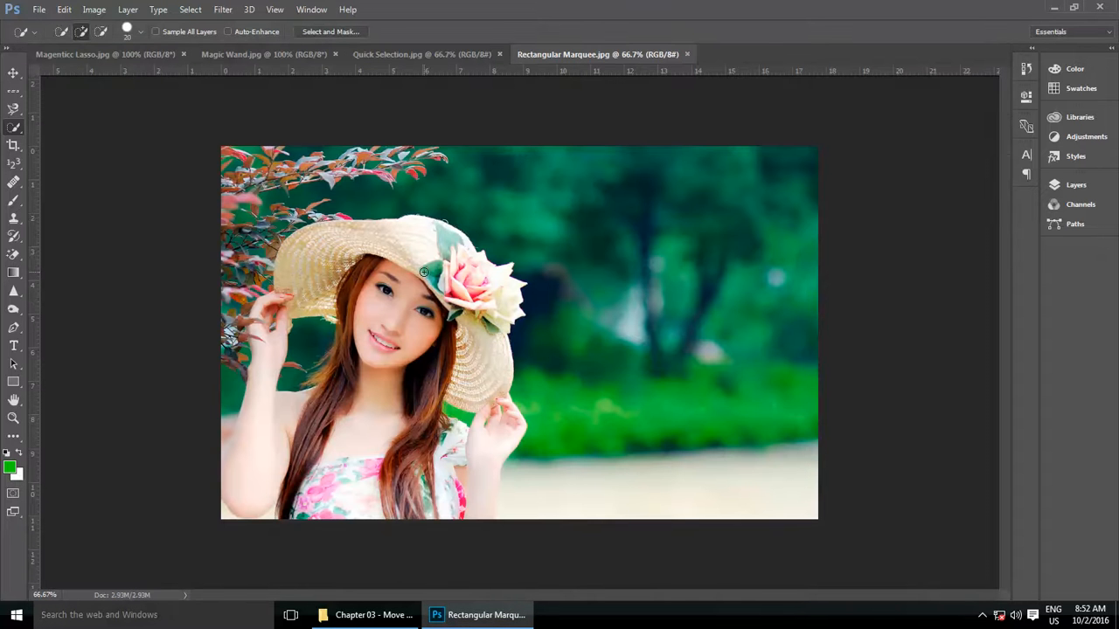
{"action": "left_click", "coordinate": [435, 50]}
{"action": "left_click", "coordinate": [585, 49]}
Select the woman's straw hat, its flowers and her face using the Quick Selection Tool
{"action": "right_click", "coordinate": [13, 127]}
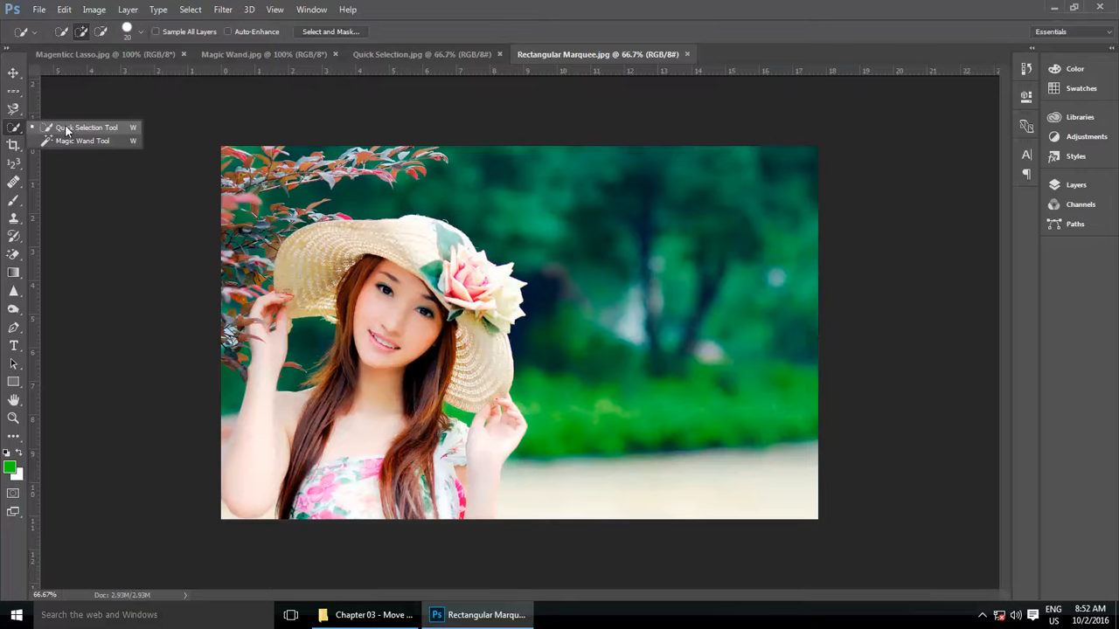
{"action": "left_click", "coordinate": [66, 129]}
{"action": "key", "text": "ctrl+plus"}
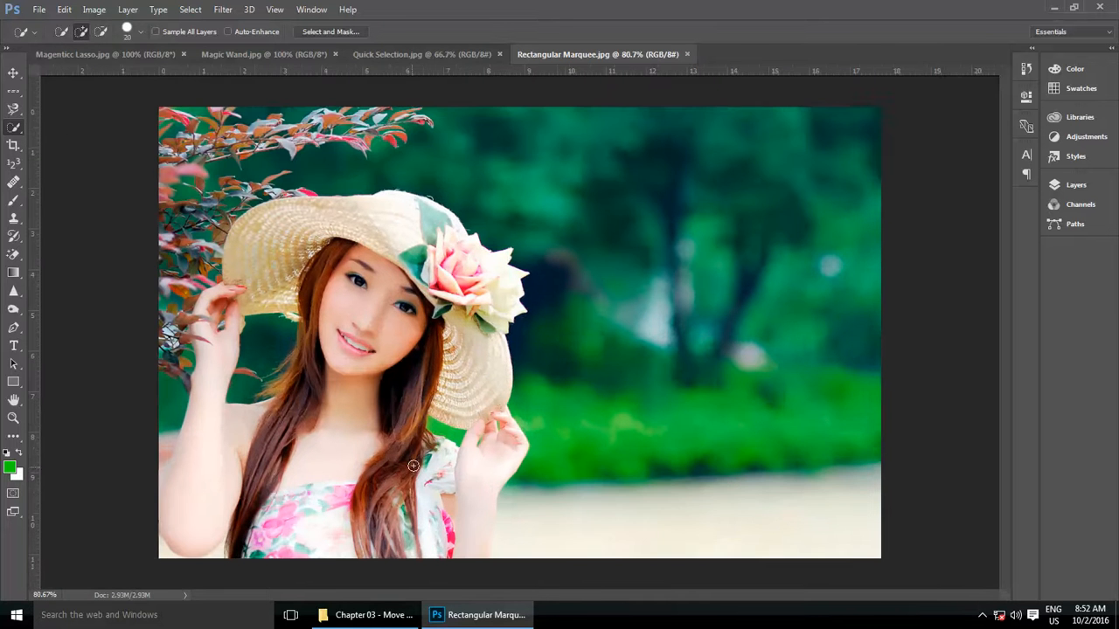
{"action": "scroll", "coordinate": [472, 471], "scroll_direction": "up", "scroll_amount": 4}
{"action": "scroll", "coordinate": [311, 221], "scroll_direction": "down", "scroll_amount": 4}
{"action": "mouse_move", "coordinate": [262, 278]}
{"action": "left_mouse_down"}
{"action": "mouse_move", "coordinate": [323, 228]}
{"action": "mouse_move", "coordinate": [393, 220]}
{"action": "mouse_move", "coordinate": [442, 243]}
{"action": "mouse_move", "coordinate": [470, 276]}
{"action": "left_mouse_up"}
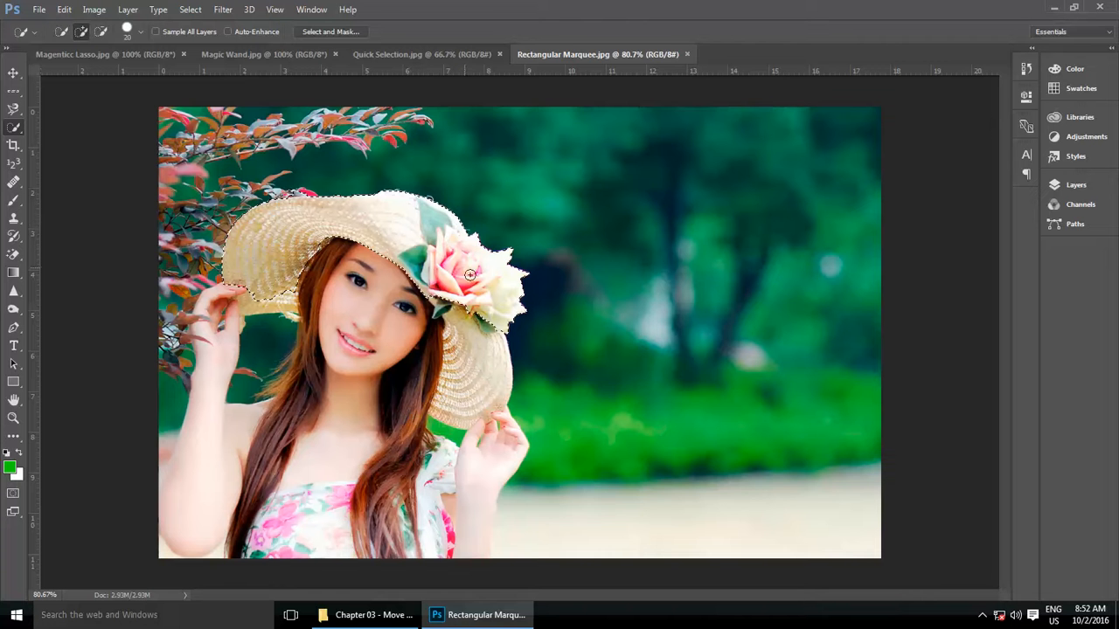
{"action": "mouse_move", "coordinate": [472, 327]}
{"action": "left_mouse_down"}
{"action": "mouse_move", "coordinate": [472, 388]}
{"action": "mouse_move", "coordinate": [449, 404]}
{"action": "mouse_move", "coordinate": [422, 395]}
{"action": "mouse_move", "coordinate": [391, 354]}
{"action": "mouse_move", "coordinate": [326, 314]}
{"action": "left_mouse_up"}
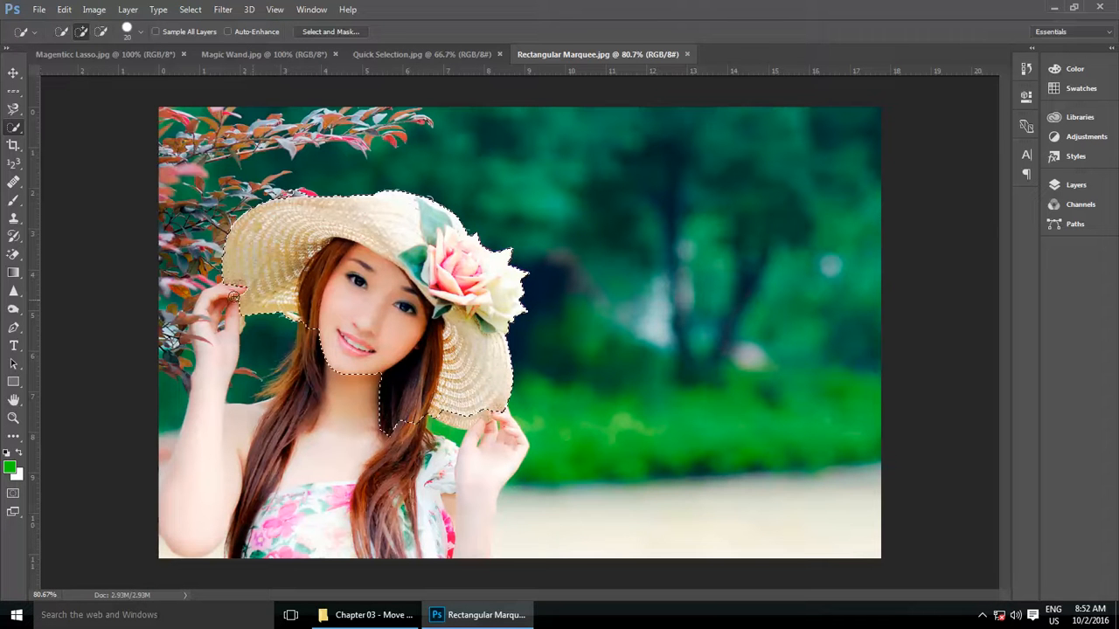
Set the selection brush size to 45 and extend the selection over the woman's hair, neck and chest
{"action": "scroll", "coordinate": [385, 384], "scroll_direction": "up", "scroll_amount": 3}
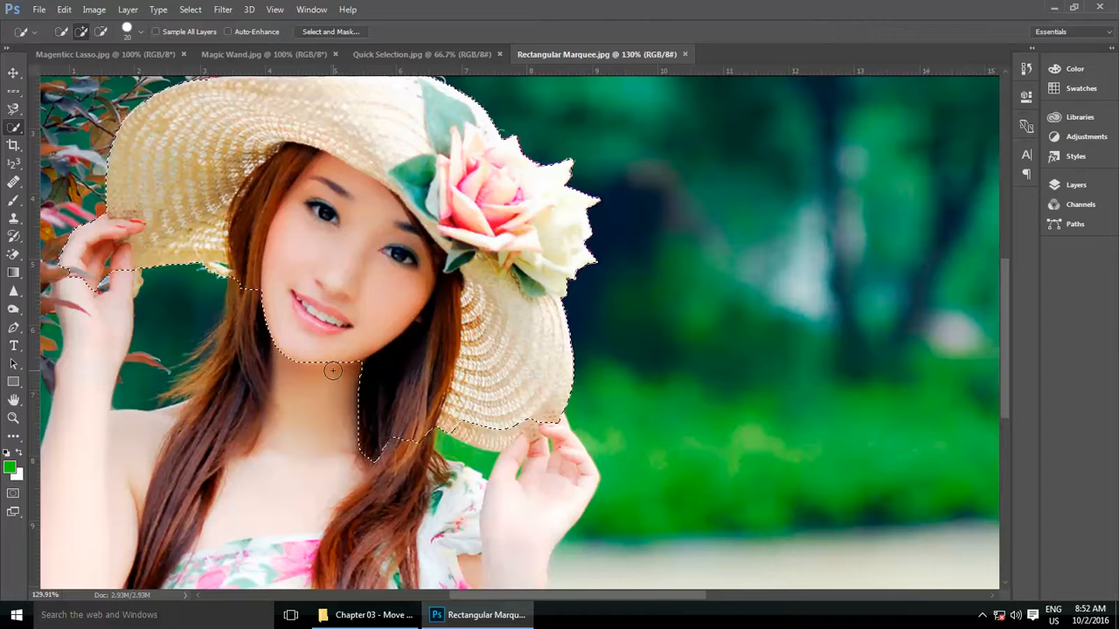
{"action": "key", "text": "bracketleft"}
{"action": "key", "text": "bracketleft"}
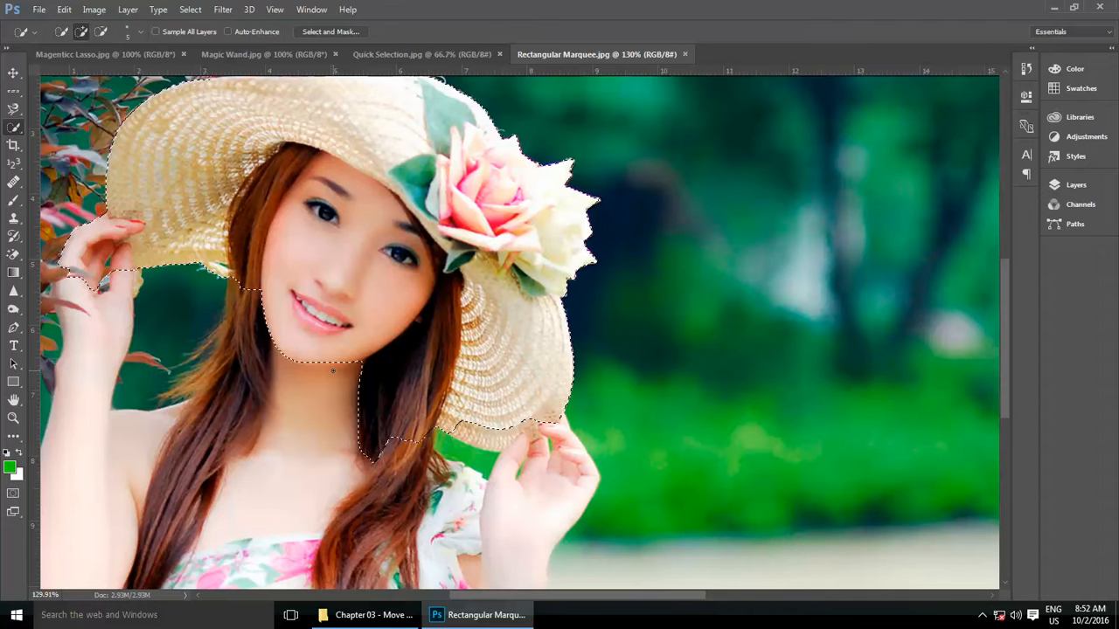
{"action": "key", "text": "bracketright"}
{"action": "key", "text": "bracketright"}
{"action": "key", "text": "bracketright"}
{"action": "key", "text": "bracketright"}
{"action": "key", "text": "bracketright"}
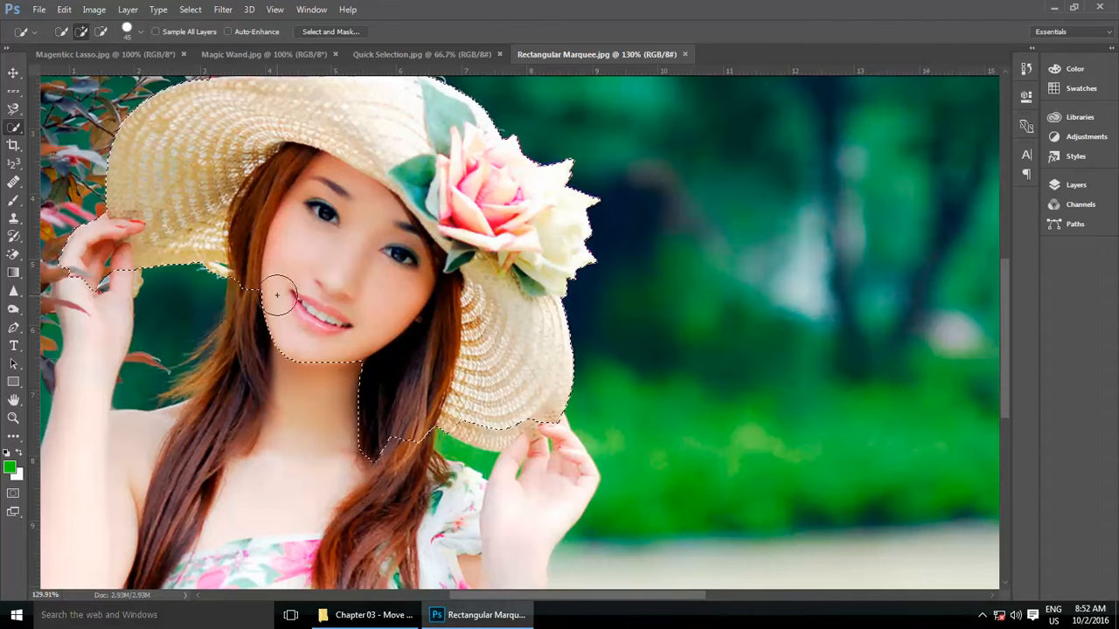
{"action": "left_click_drag", "start_coordinate": [249, 310], "coordinate": [251, 422]}
Reduce the selection brush to 40 and add the remaining hair, the dress and both arms to the selection
{"action": "key", "text": "bracketleft"}
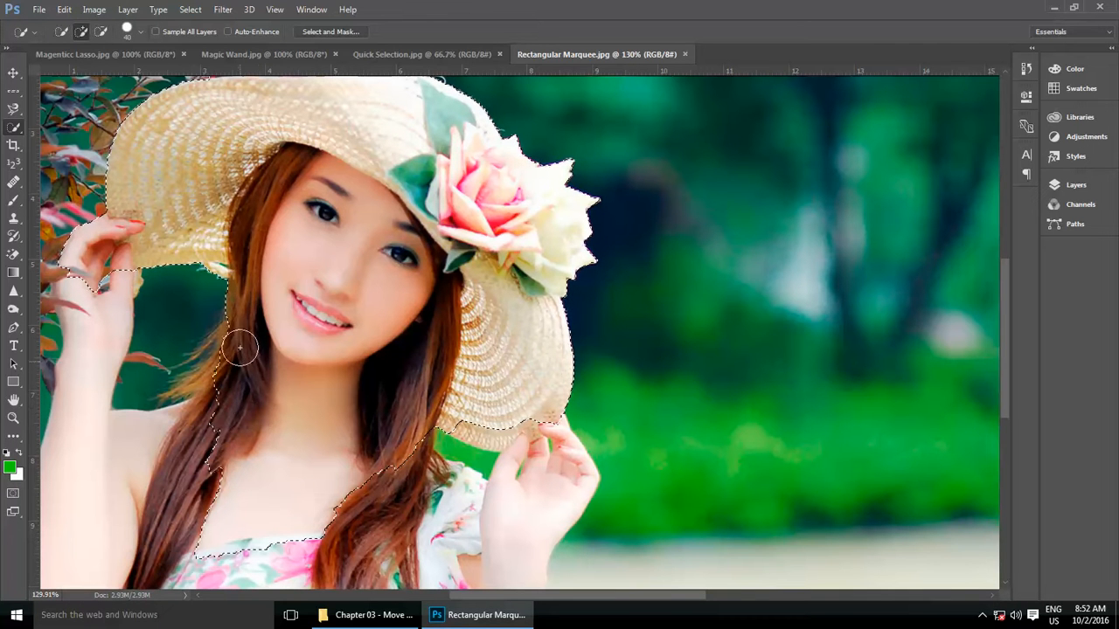
{"action": "mouse_move", "coordinate": [240, 350]}
{"action": "left_mouse_down"}
{"action": "mouse_move", "coordinate": [210, 381]}
{"action": "mouse_move", "coordinate": [228, 477]}
{"action": "mouse_move", "coordinate": [313, 504]}
{"action": "mouse_move", "coordinate": [361, 497]}
{"action": "mouse_move", "coordinate": [420, 514]}
{"action": "mouse_move", "coordinate": [499, 501]}
{"action": "mouse_move", "coordinate": [508, 521]}
{"action": "mouse_move", "coordinate": [525, 365]}
{"action": "left_mouse_up"}
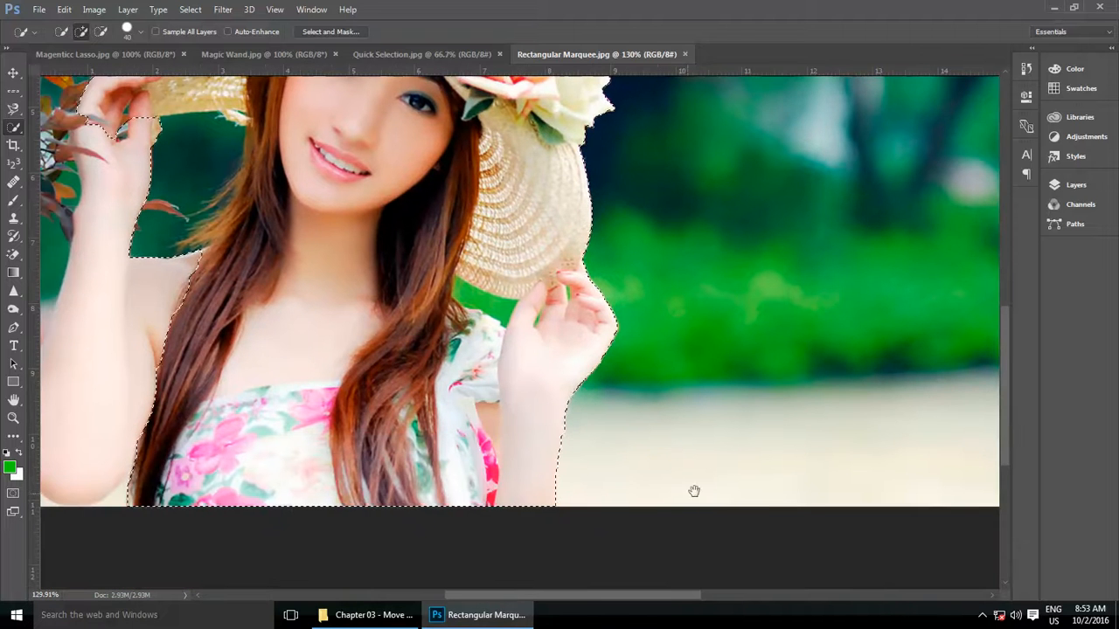
{"action": "scroll", "coordinate": [366, 459], "scroll_direction": "left", "scroll_amount": 5}
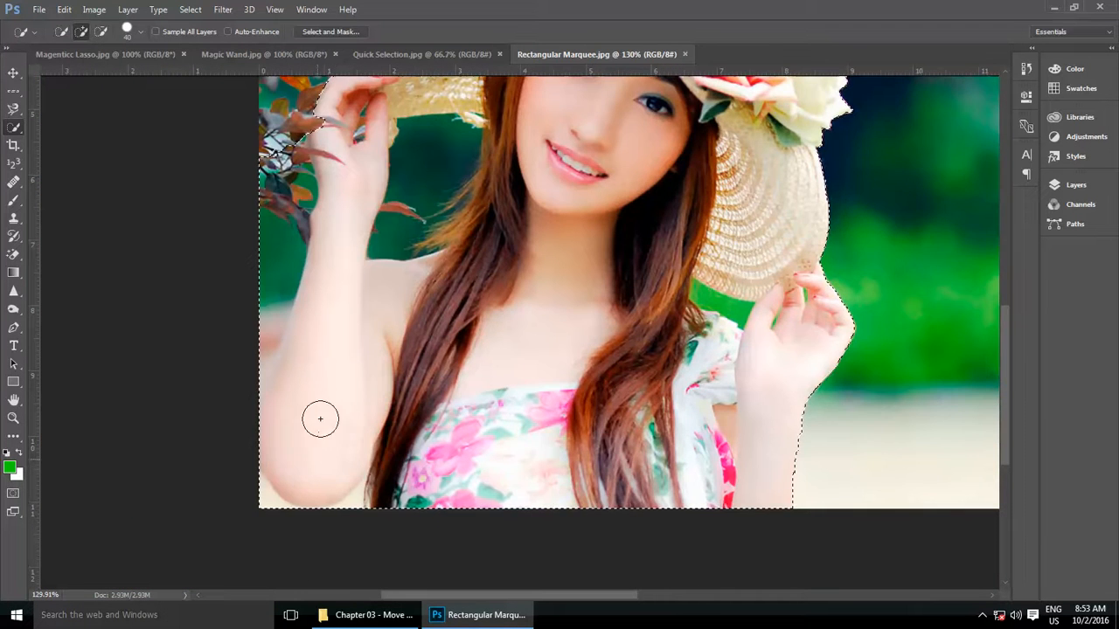
{"action": "mouse_move", "coordinate": [320, 355]}
{"action": "left_mouse_down"}
{"action": "mouse_move", "coordinate": [292, 519]}
{"action": "mouse_move", "coordinate": [357, 469]}
{"action": "mouse_move", "coordinate": [392, 457]}
{"action": "mouse_move", "coordinate": [435, 466]}
{"action": "left_mouse_up"}
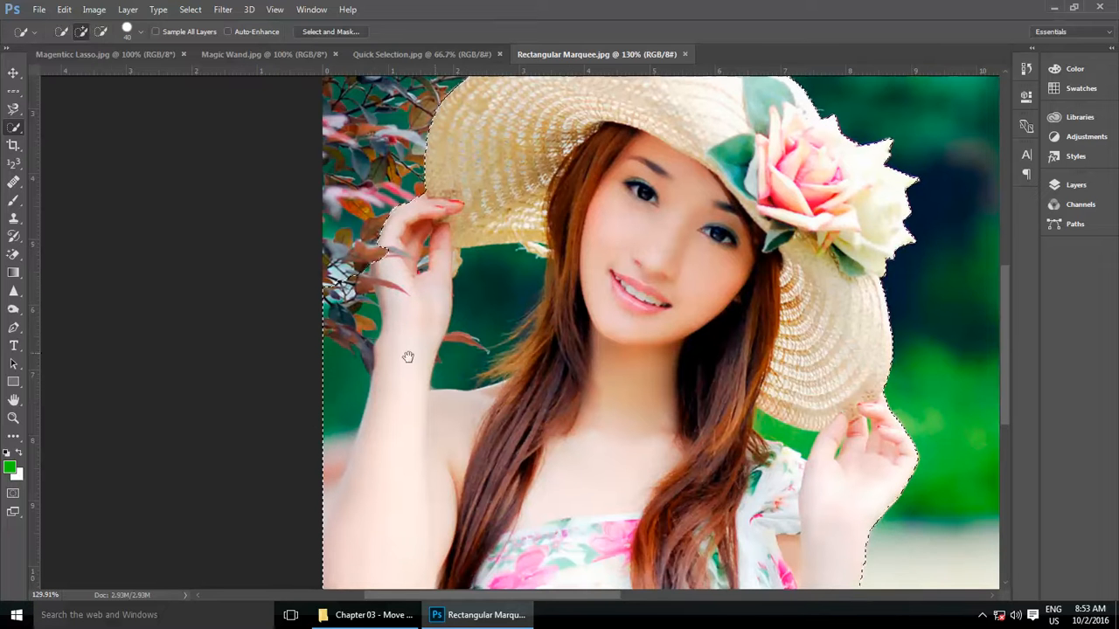
Switch to subtracting with a size 20 brush and remove the background between the image's left edge and the raised arm
{"action": "left_click_drag", "start_coordinate": [408, 355], "coordinate": [262, 360]}
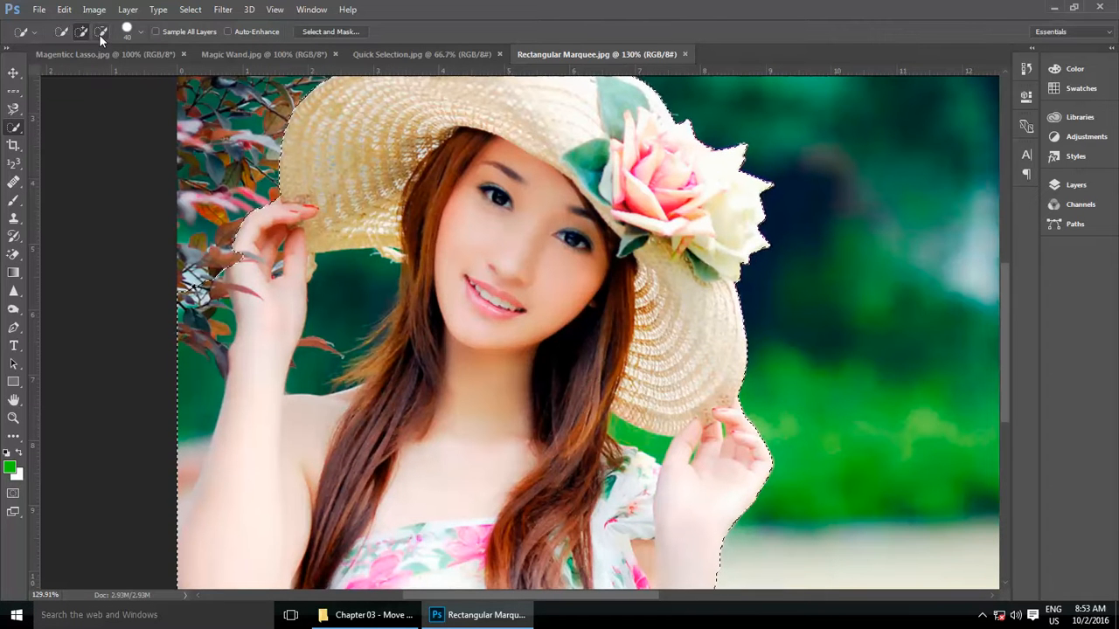
{"action": "left_click", "coordinate": [100, 33]}
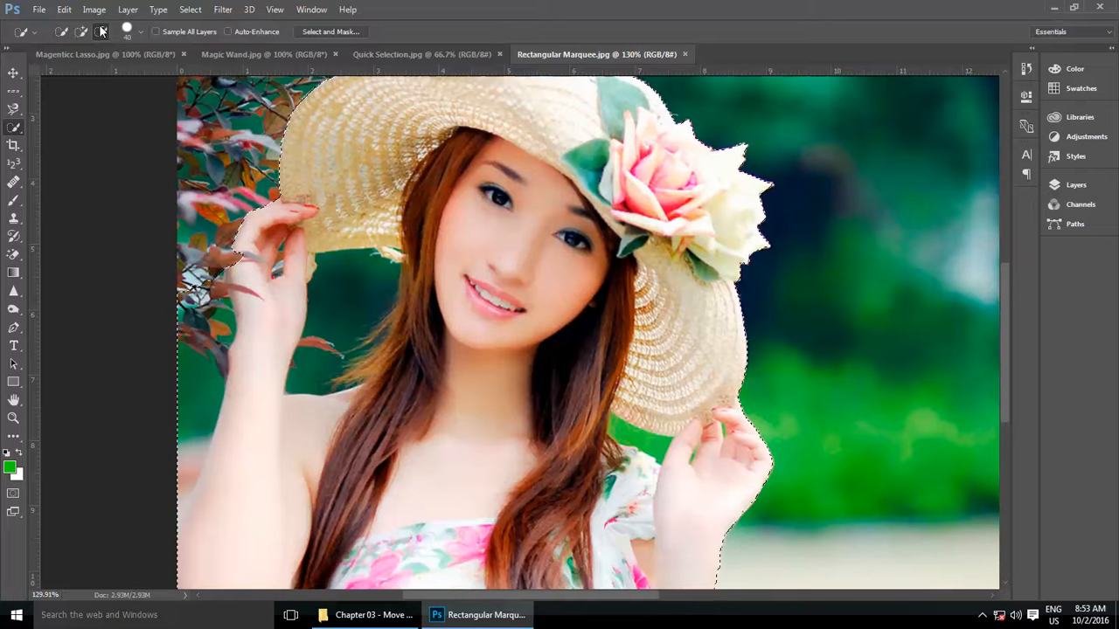
{"action": "key", "text": "bracketleft"}
{"action": "key", "text": "bracketleft"}
{"action": "key", "text": "bracketleft"}
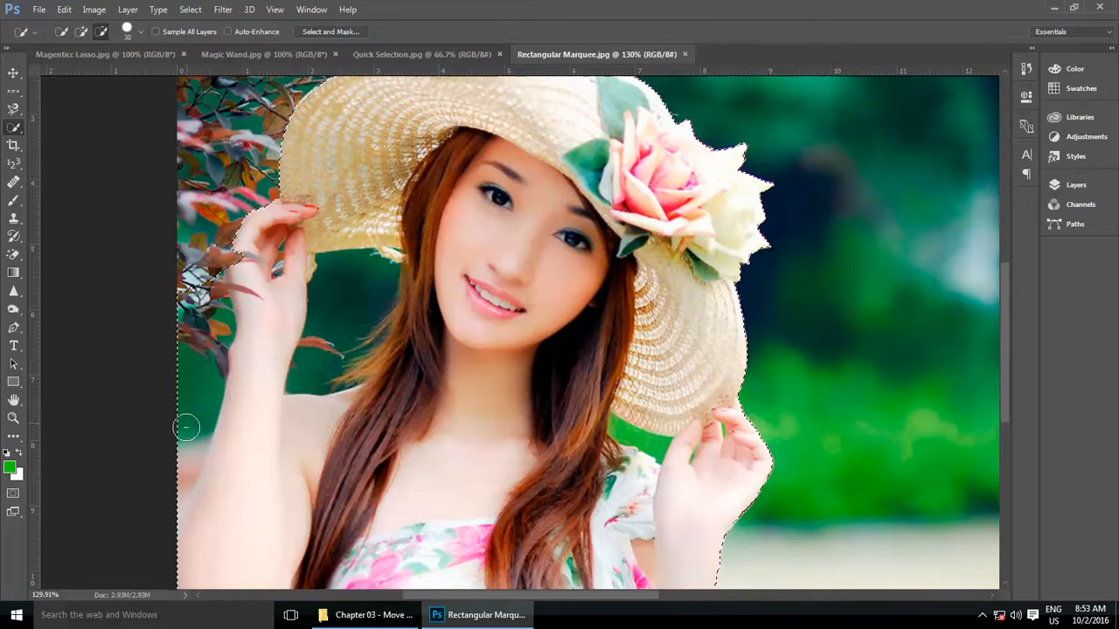
{"action": "key", "text": "bracketleft"}
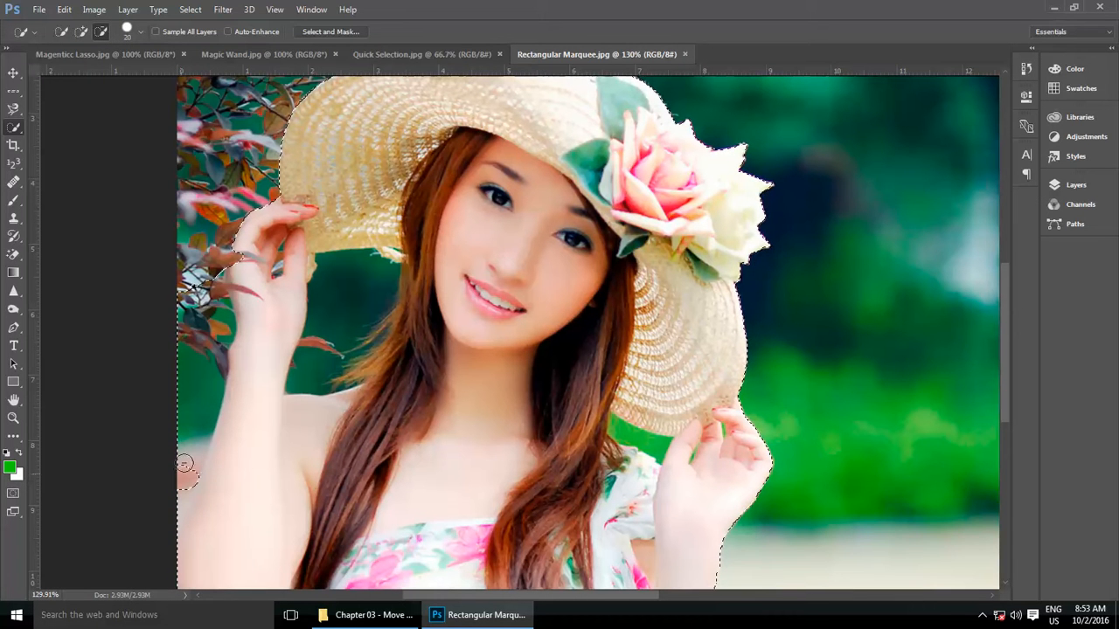
{"action": "left_click_drag", "start_coordinate": [183, 472], "coordinate": [196, 411]}
{"action": "left_click", "coordinate": [211, 292]}
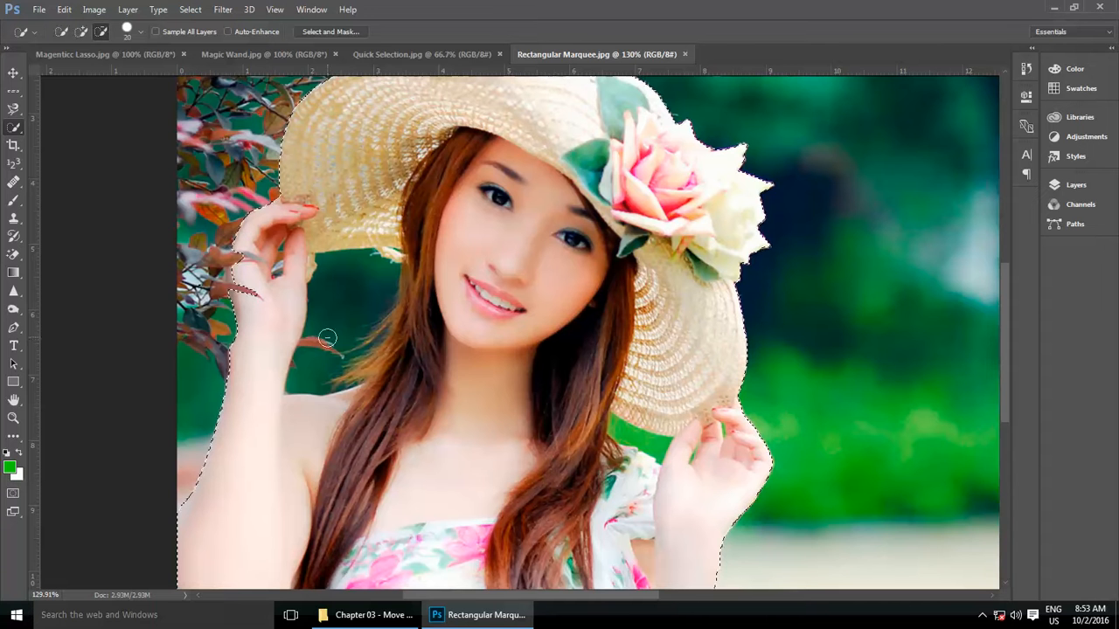
Subtract the background gaps between the raised arm and the hair, and beneath the hat brim beside the other hand
{"action": "left_click_drag", "start_coordinate": [329, 332], "coordinate": [340, 294]}
{"action": "left_click_drag", "start_coordinate": [341, 341], "coordinate": [309, 372]}
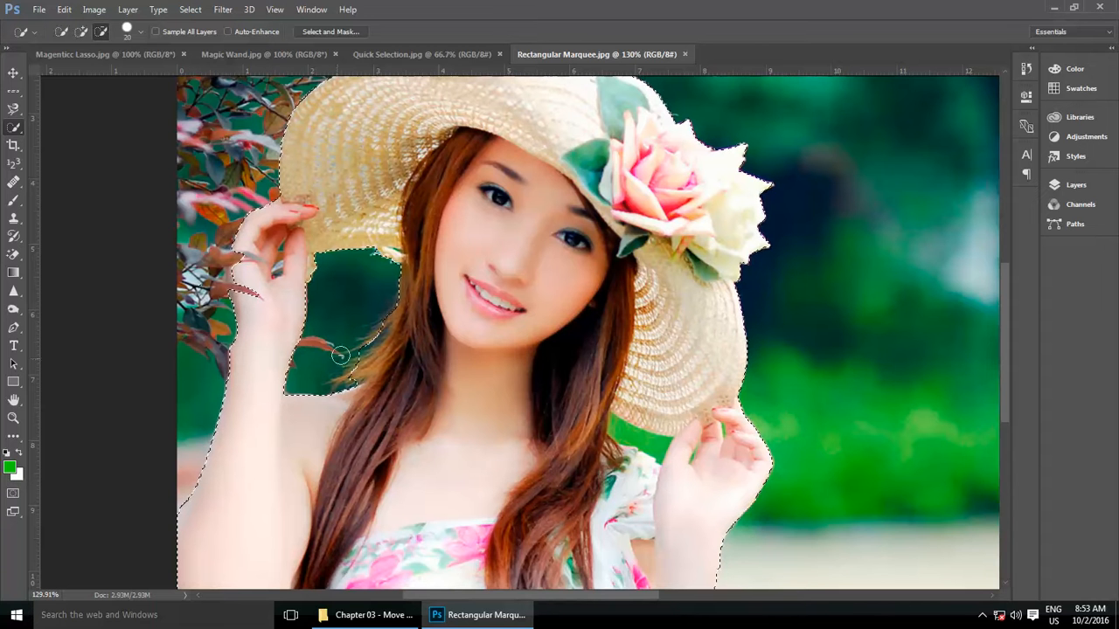
{"action": "left_click_drag", "start_coordinate": [655, 443], "coordinate": [633, 436]}
Reduce the selection brush to 8, subtract the background between the fingers at the hat brim, and fit the image in view
{"action": "key", "text": "["}
{"action": "key", "text": "["}
{"action": "key", "text": "["}
{"action": "key", "text": "["}
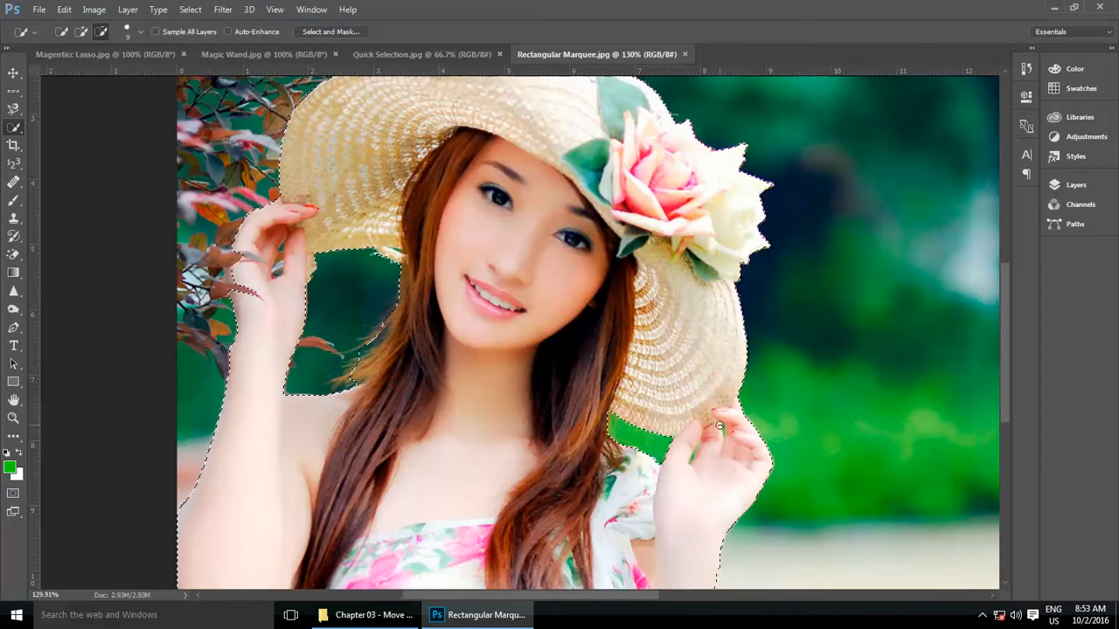
{"action": "left_click", "coordinate": [724, 429]}
{"action": "key", "text": "ctrl+0"}
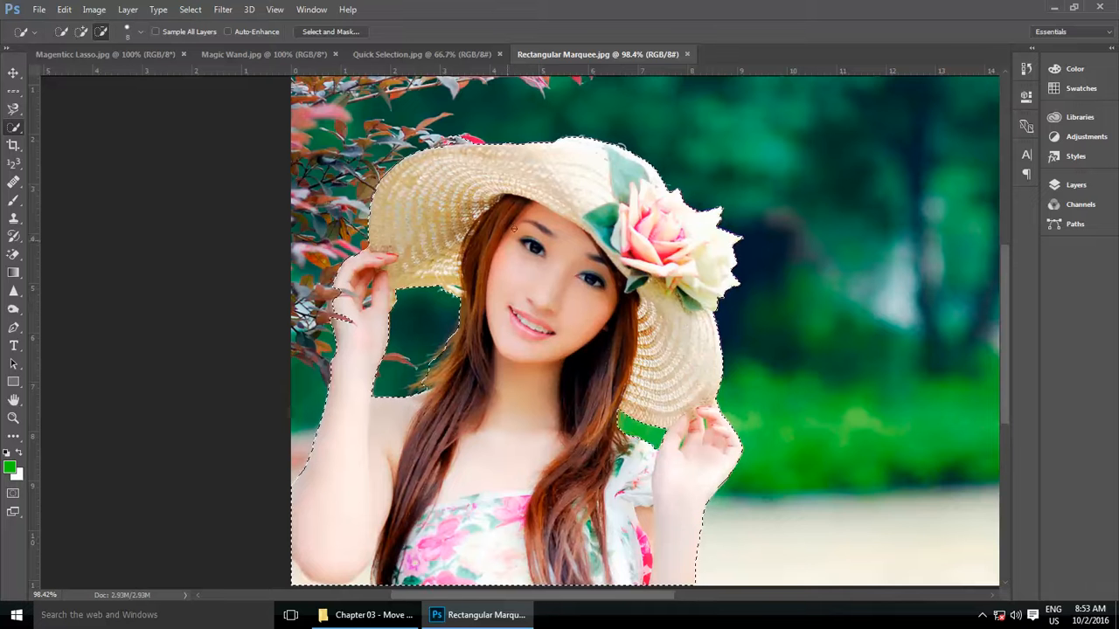
{"action": "key", "text": "ctrl+0"}
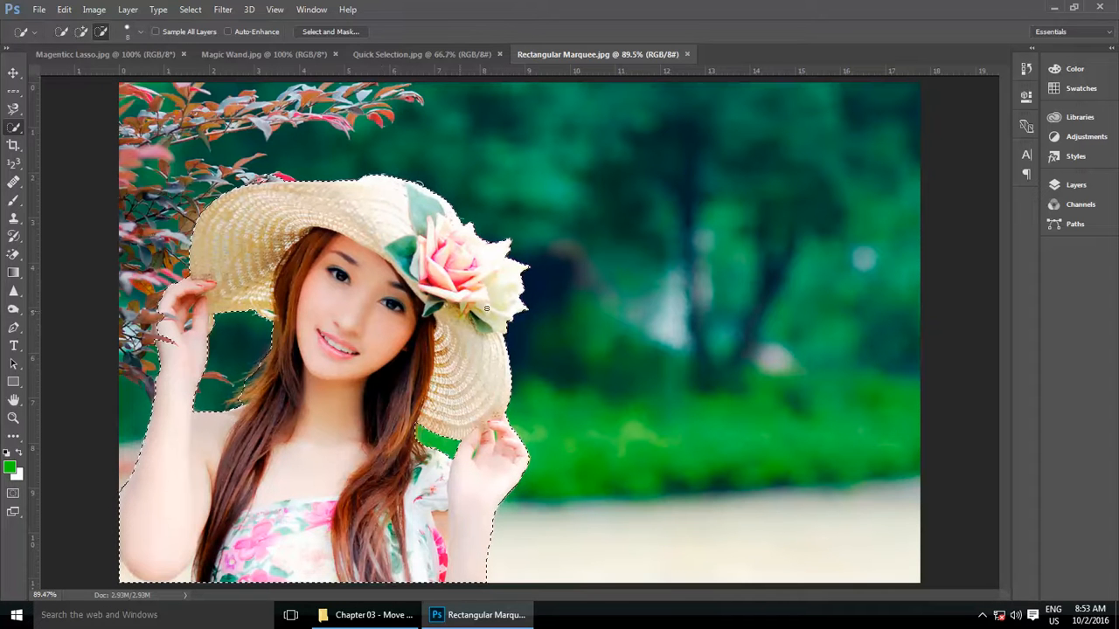
Go through the open images and bring the cherry image Magenticc Lasso.jpg to the front
{"action": "left_click", "coordinate": [385, 54]}
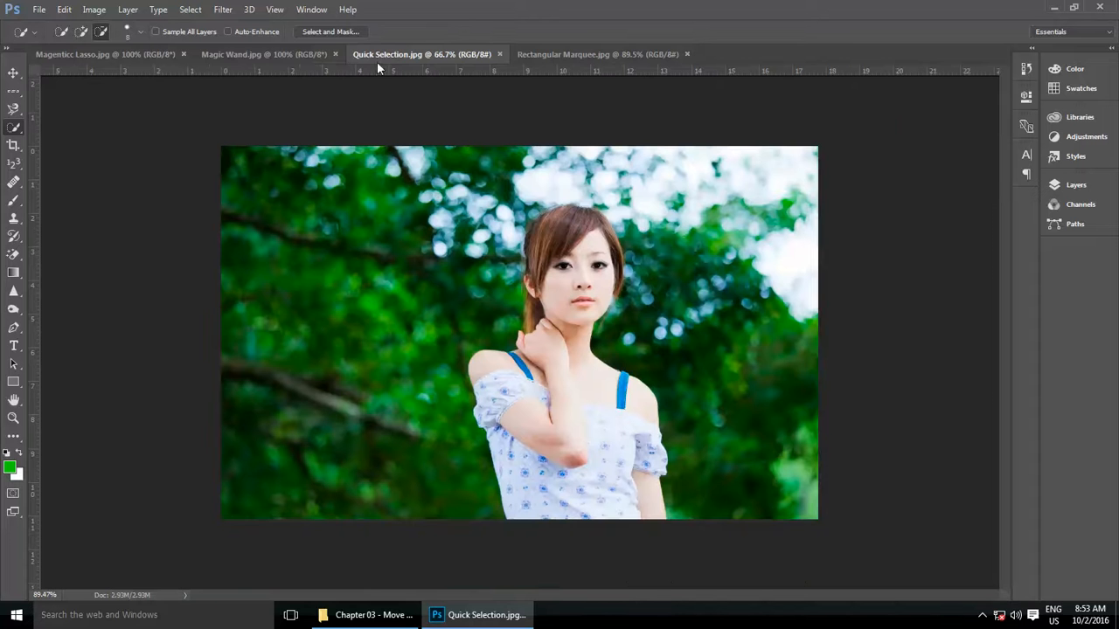
{"action": "left_click", "coordinate": [281, 57]}
{"action": "left_click", "coordinate": [157, 48]}
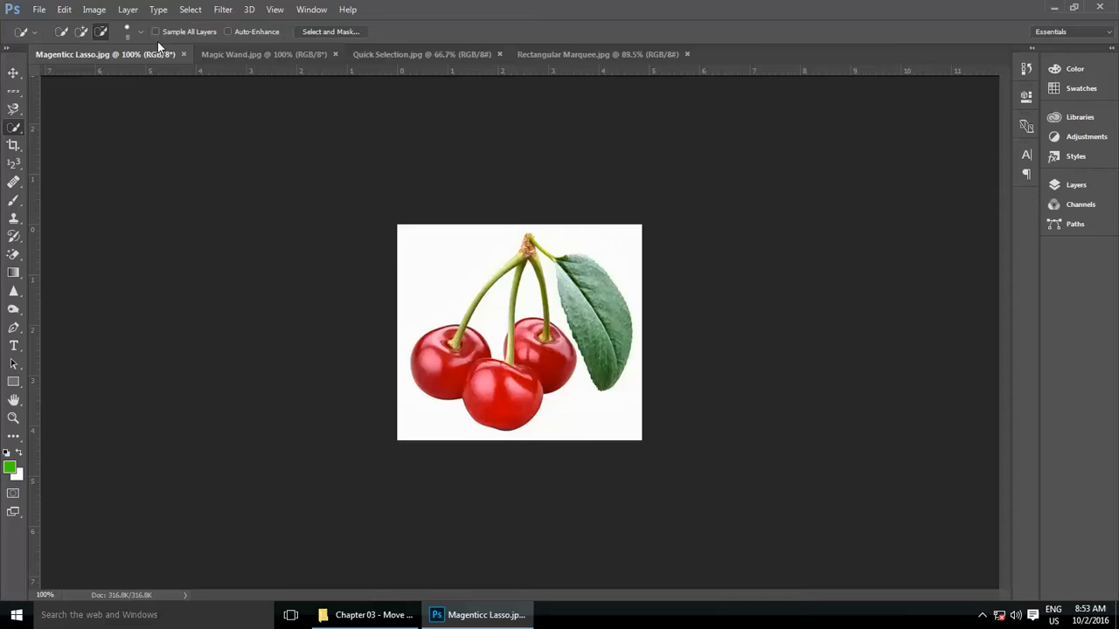
Open the Magenticc Lasso image from the Chapter 03 - Move and Selection tools folder
{"action": "left_click", "coordinate": [40, 10]}
{"action": "left_click", "coordinate": [55, 41]}
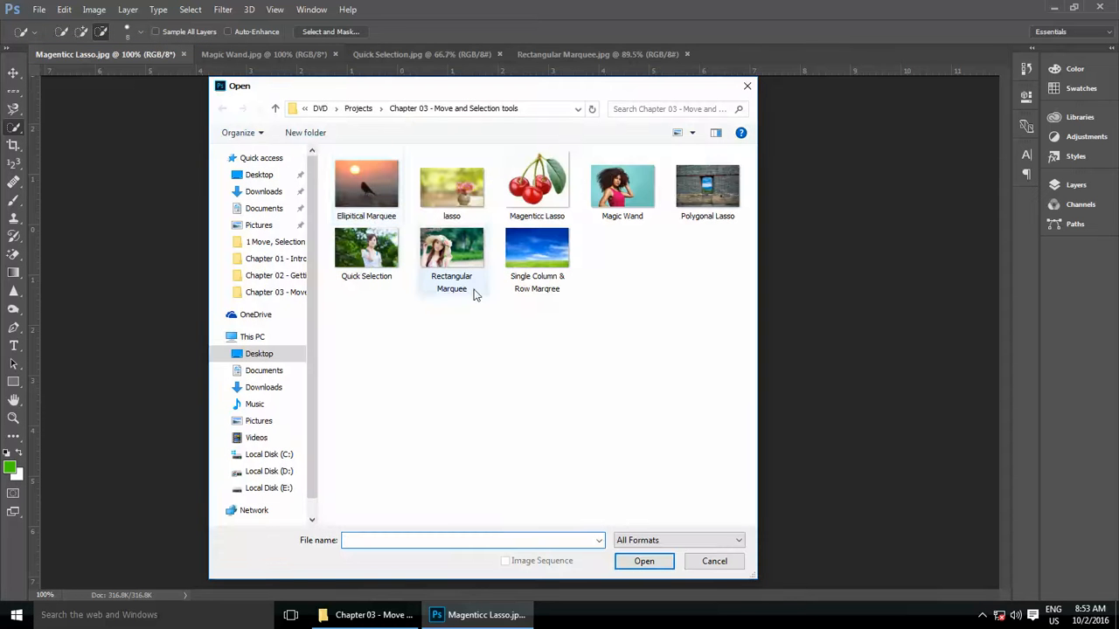
{"action": "left_click", "coordinate": [549, 260]}
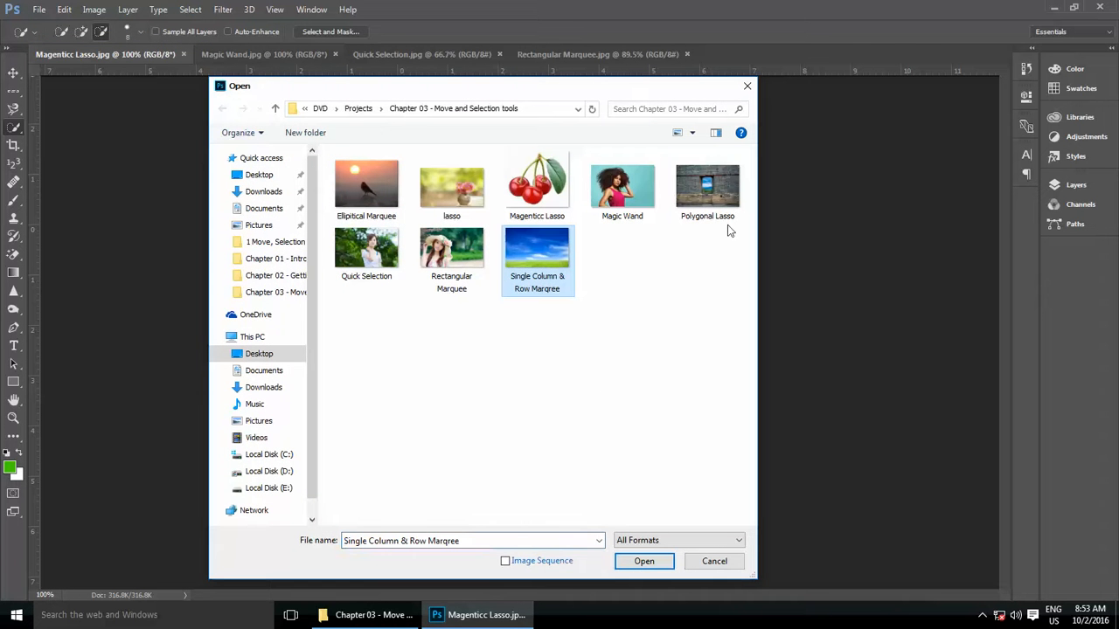
{"action": "left_click", "coordinate": [713, 201]}
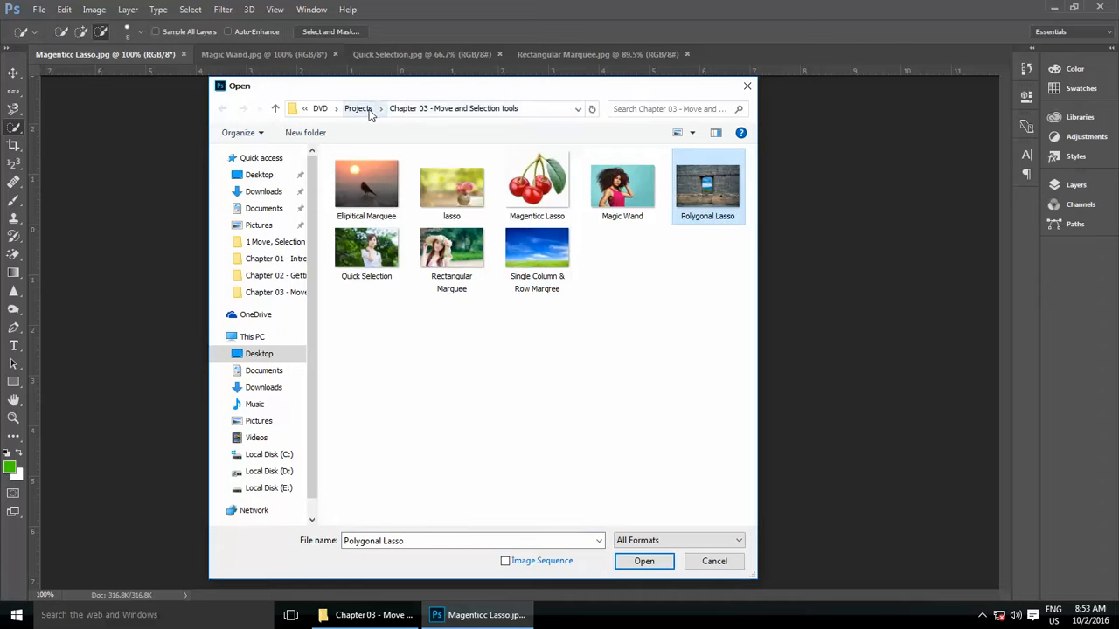
{"action": "double_click", "coordinate": [537, 183]}
{"action": "scroll", "coordinate": [472, 366], "scroll_direction": "up", "scroll_amount": 5}
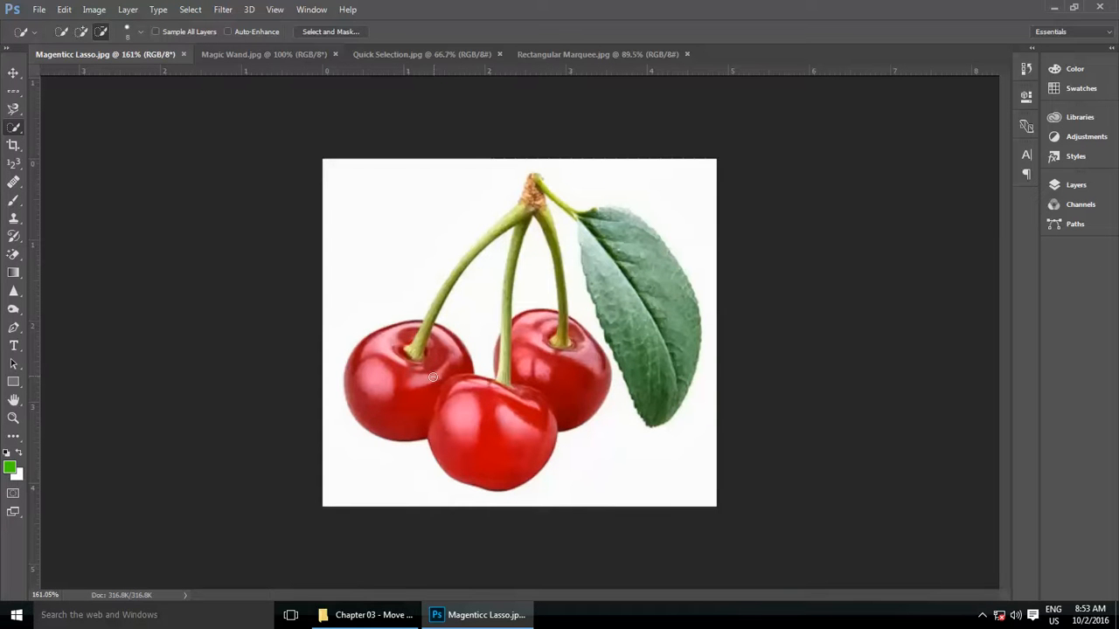
{"action": "left_click", "coordinate": [391, 388]}
{"action": "scroll", "coordinate": [496, 395], "scroll_direction": "up", "scroll_amount": 2}
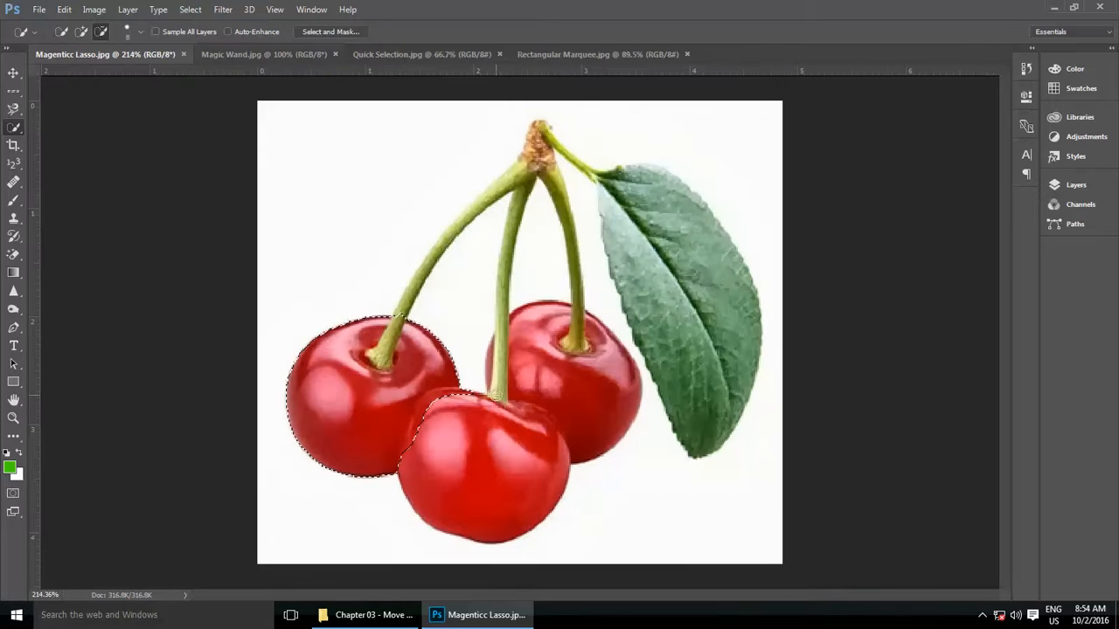
{"action": "key", "text": "ctrl+d"}
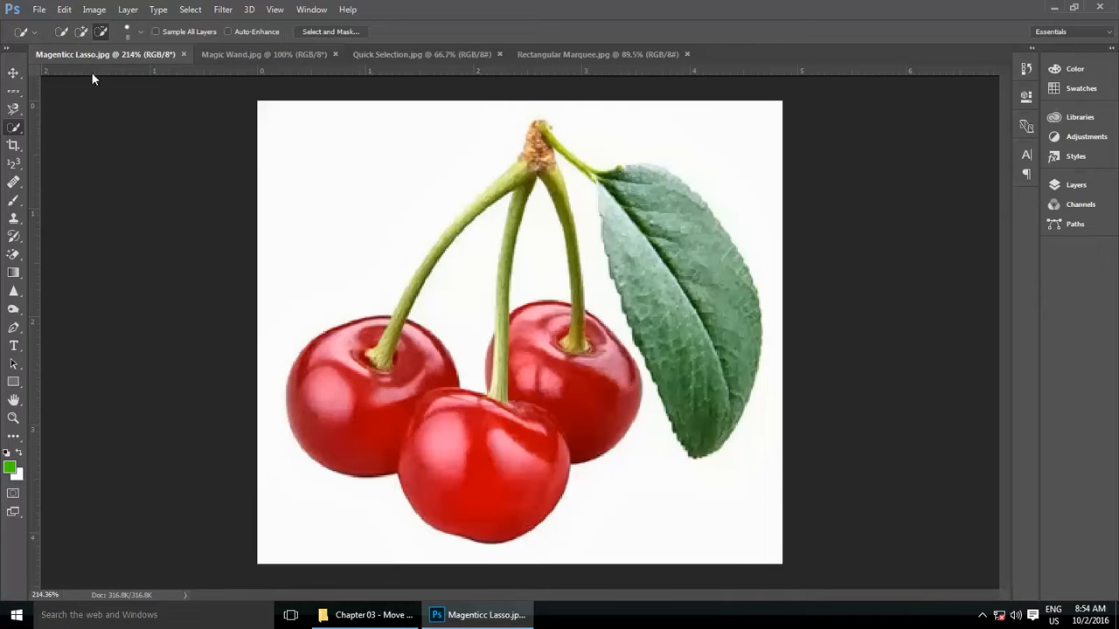
Start a new quick selection on the leftmost cherry and extend it over the other two cherries
{"action": "left_click", "coordinate": [63, 32]}
{"action": "left_click_drag", "start_coordinate": [348, 374], "coordinate": [391, 368]}
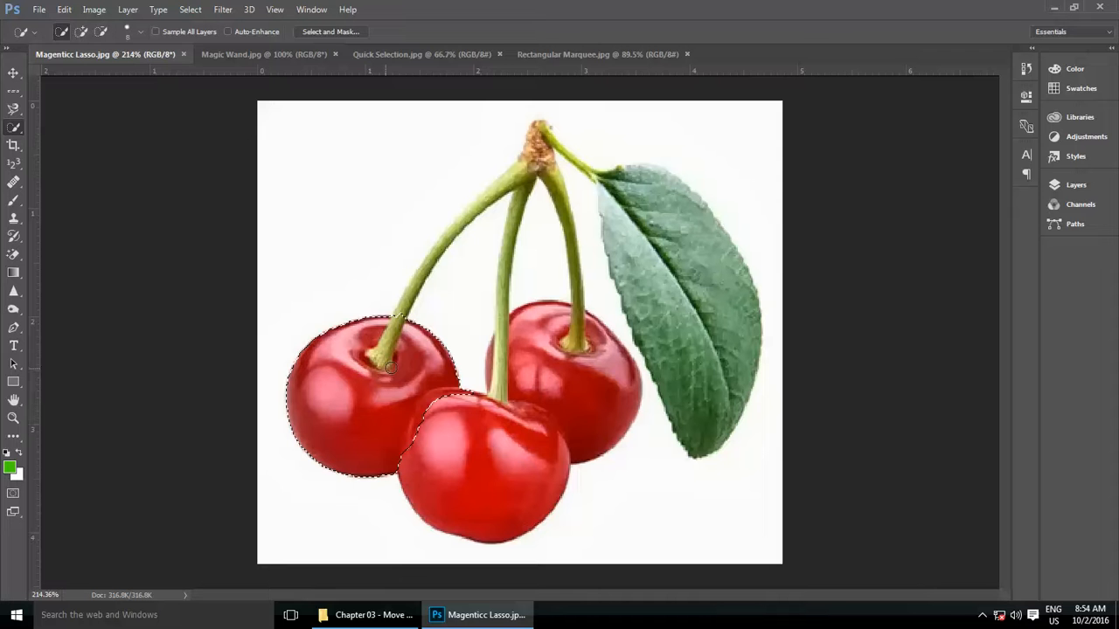
{"action": "left_click", "coordinate": [454, 449]}
{"action": "mouse_move", "coordinate": [552, 386]}
{"action": "left_mouse_down"}
{"action": "mouse_move", "coordinate": [546, 360]}
{"action": "mouse_move", "coordinate": [587, 350]}
{"action": "left_mouse_up"}
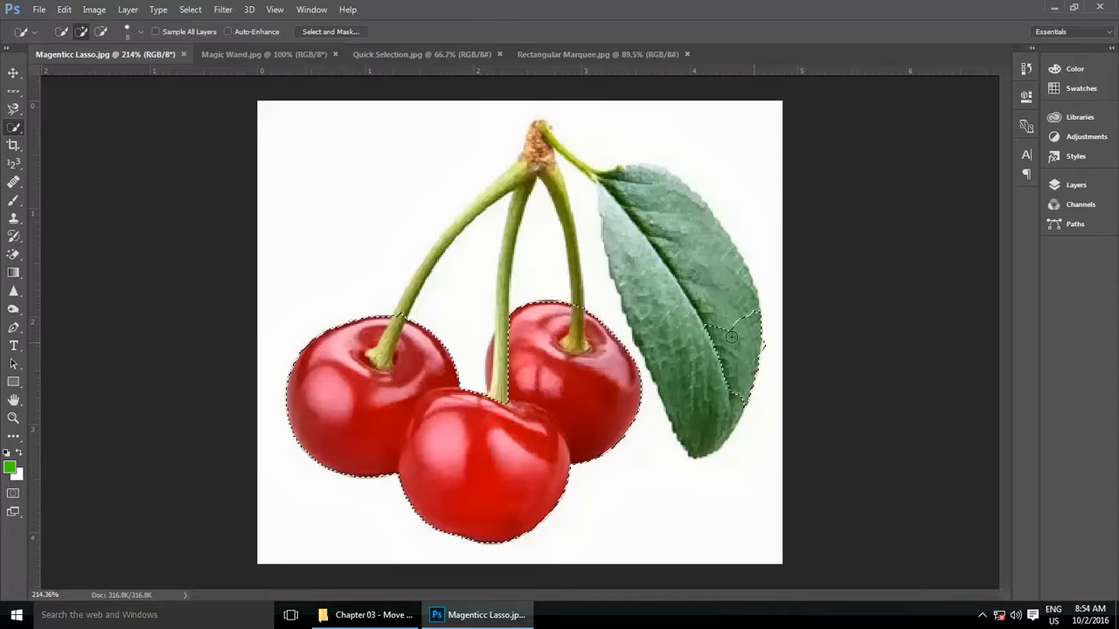
Add the green leaf and the cherry stems to the selection
{"action": "mouse_move", "coordinate": [726, 336]}
{"action": "left_mouse_down"}
{"action": "mouse_move", "coordinate": [667, 235]}
{"action": "mouse_move", "coordinate": [614, 178]}
{"action": "mouse_move", "coordinate": [660, 276]}
{"action": "mouse_move", "coordinate": [700, 429]}
{"action": "left_mouse_up"}
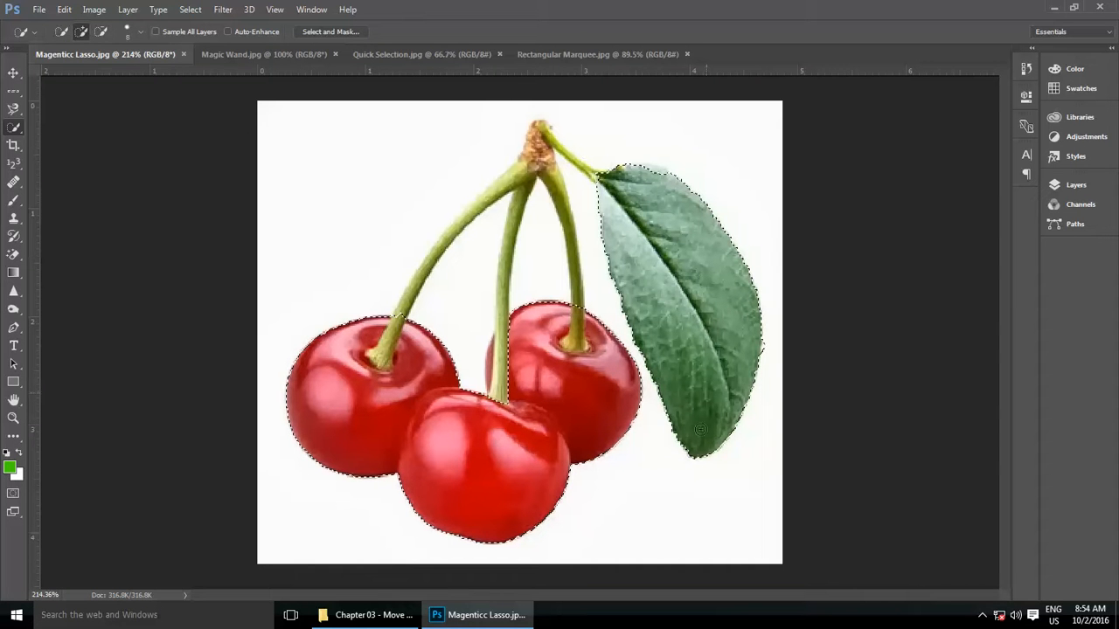
{"action": "mouse_move", "coordinate": [587, 175]}
{"action": "left_mouse_down"}
{"action": "mouse_move", "coordinate": [537, 128]}
{"action": "mouse_move", "coordinate": [538, 157]}
{"action": "mouse_move", "coordinate": [412, 331]}
{"action": "left_mouse_up"}
{"action": "mouse_move", "coordinate": [426, 277]}
{"action": "left_mouse_down"}
{"action": "mouse_move", "coordinate": [462, 223]}
{"action": "mouse_move", "coordinate": [534, 184]}
{"action": "mouse_move", "coordinate": [578, 324]}
{"action": "left_mouse_up"}
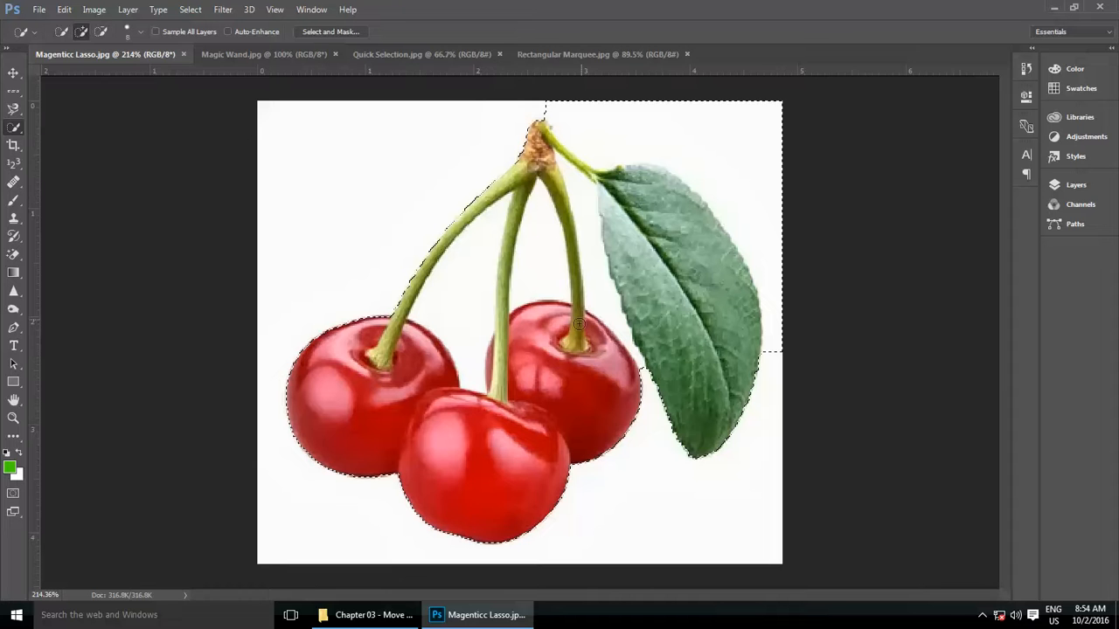
Subtract the white background above and beside the leaf from the cherry selection
{"action": "scroll", "coordinate": [613, 188], "scroll_direction": "up", "scroll_amount": 3}
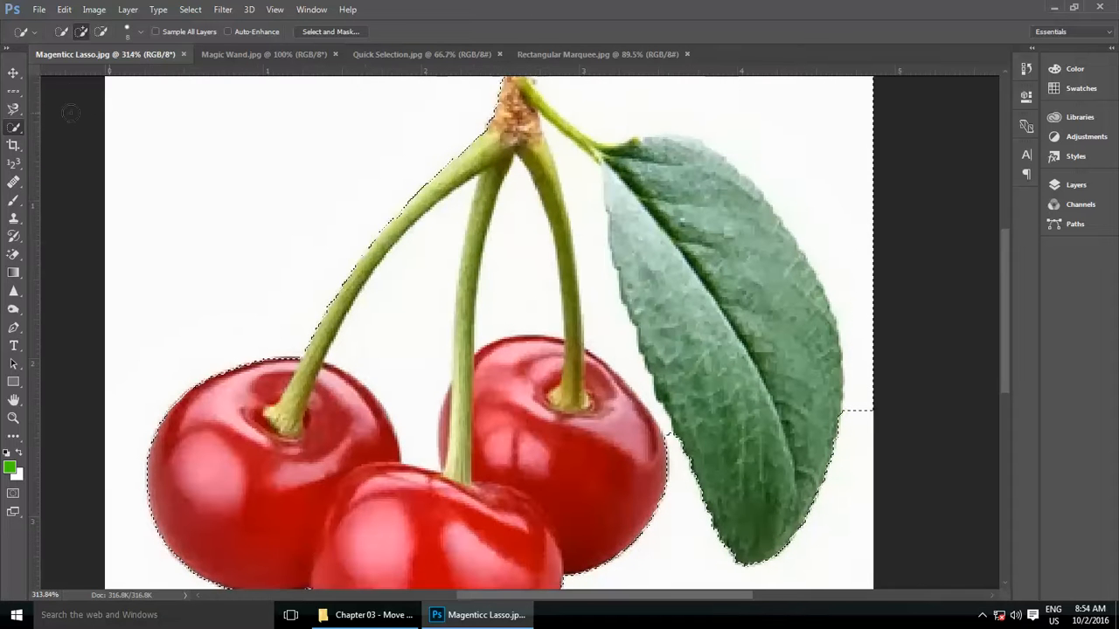
{"action": "left_click", "coordinate": [100, 31]}
{"action": "mouse_move", "coordinate": [844, 218]}
{"action": "left_mouse_down"}
{"action": "mouse_move", "coordinate": [726, 124]}
{"action": "mouse_move", "coordinate": [623, 98]}
{"action": "mouse_move", "coordinate": [562, 99]}
{"action": "mouse_move", "coordinate": [624, 120]}
{"action": "left_mouse_up"}
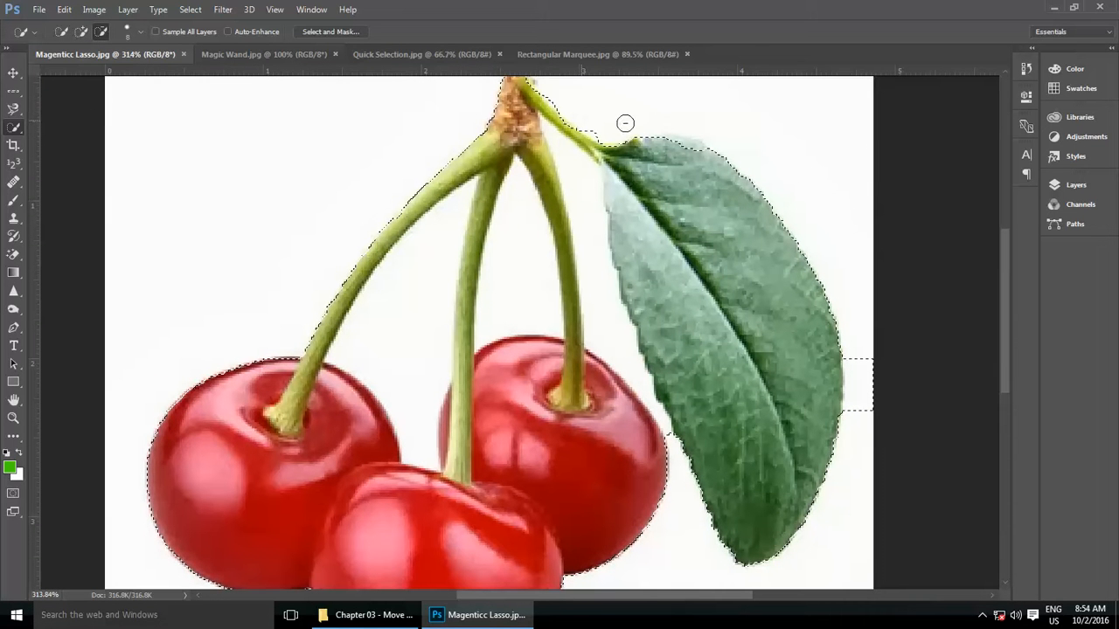
{"action": "left_click_drag", "start_coordinate": [864, 393], "coordinate": [866, 420]}
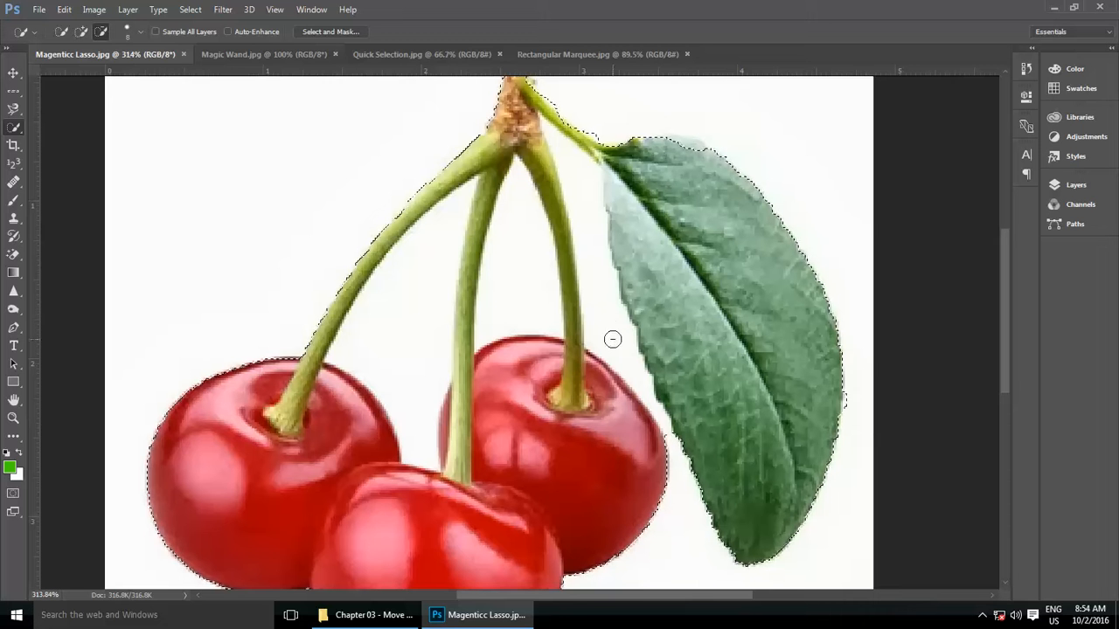
Subtract the white gaps between the leaf and the cherry stems from the selection, and deselect everything
{"action": "mouse_move", "coordinate": [612, 338]}
{"action": "left_mouse_down"}
{"action": "mouse_move", "coordinate": [588, 223]}
{"action": "mouse_move", "coordinate": [549, 131]}
{"action": "left_mouse_up"}
{"action": "mouse_move", "coordinate": [516, 240]}
{"action": "left_mouse_down"}
{"action": "mouse_move", "coordinate": [532, 325]}
{"action": "mouse_move", "coordinate": [517, 192]}
{"action": "mouse_move", "coordinate": [454, 201]}
{"action": "mouse_move", "coordinate": [400, 342]}
{"action": "mouse_move", "coordinate": [368, 339]}
{"action": "mouse_move", "coordinate": [425, 222]}
{"action": "mouse_move", "coordinate": [467, 192]}
{"action": "mouse_move", "coordinate": [357, 344]}
{"action": "left_mouse_up"}
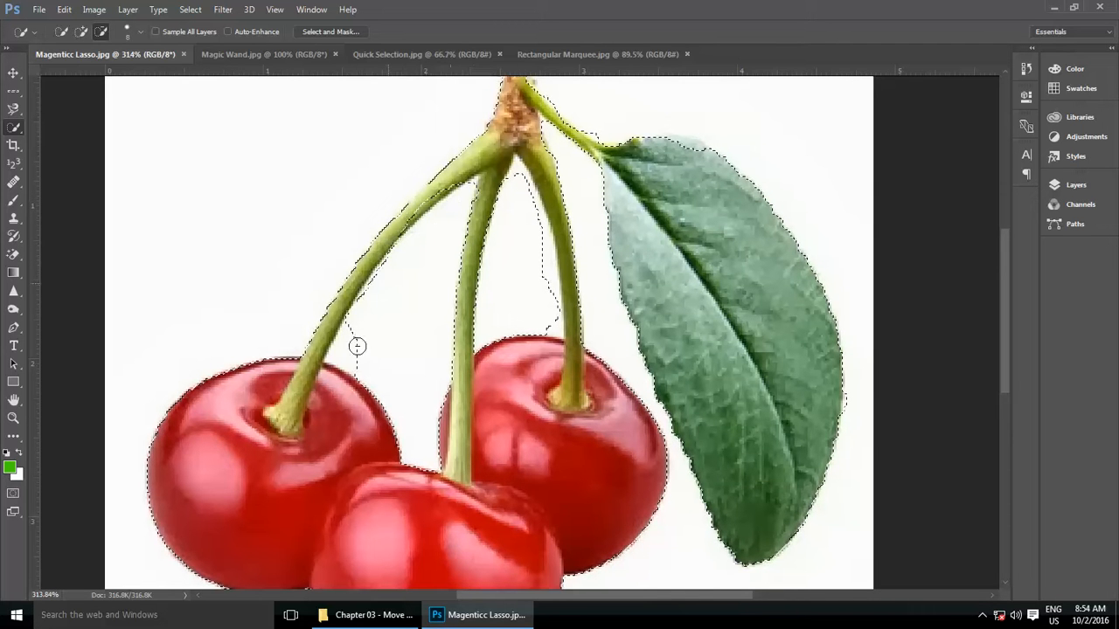
{"action": "scroll", "coordinate": [477, 218], "scroll_direction": "down", "scroll_amount": 1}
{"action": "scroll", "coordinate": [478, 219], "scroll_direction": "down", "scroll_amount": 5}
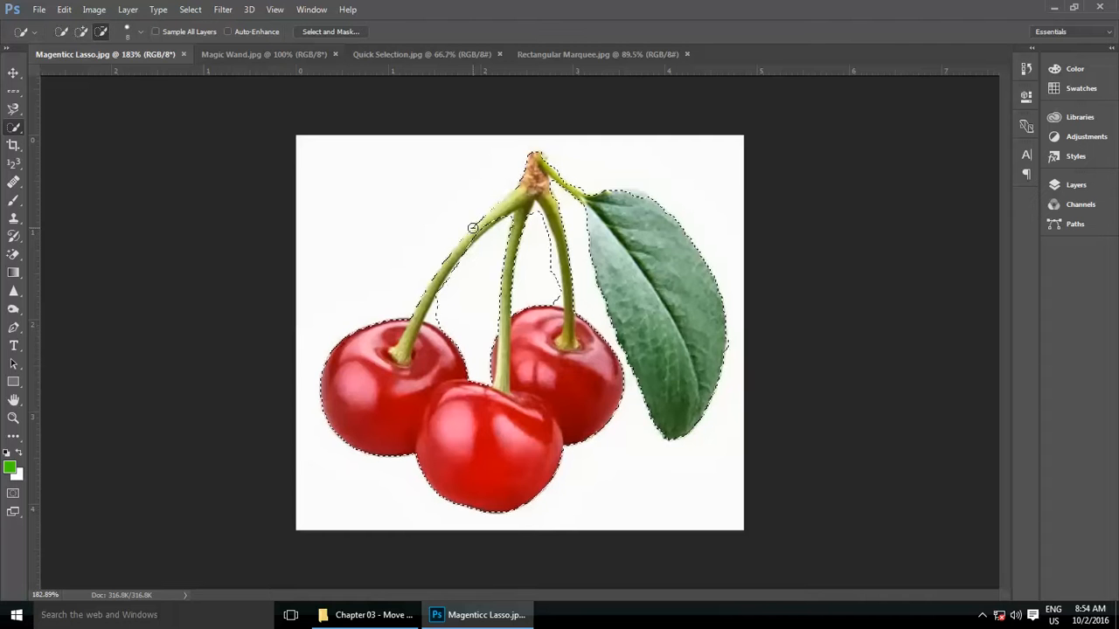
{"action": "key", "text": "ctrl+d"}
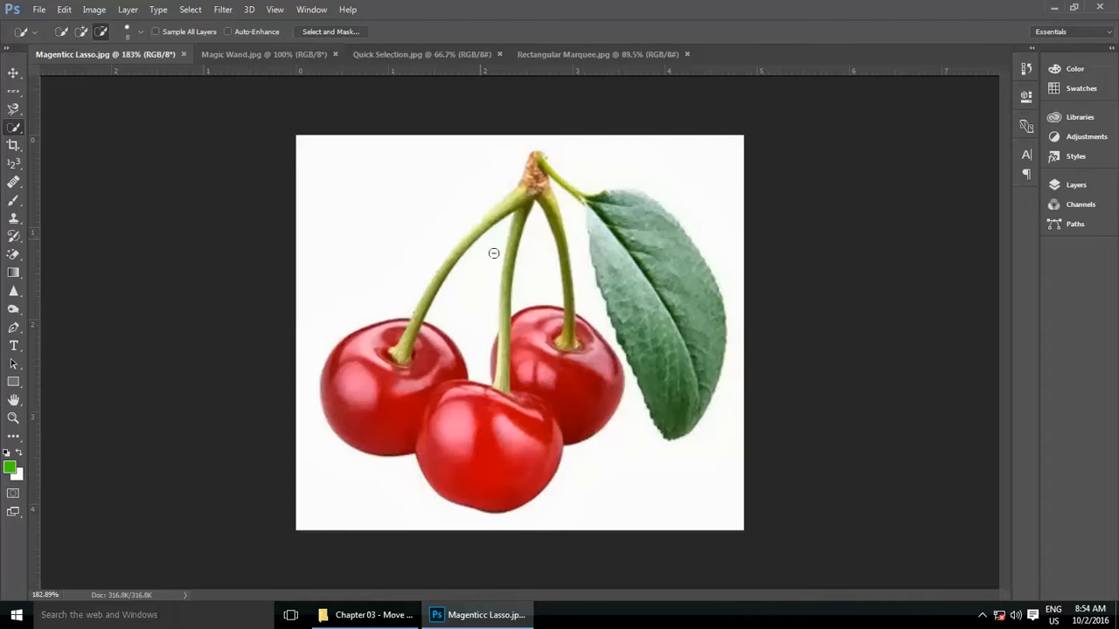
Bring the Magic Wand.jpg image to the front and activate the Magic Wand Tool
{"action": "left_click", "coordinate": [264, 55]}
{"action": "right_click", "coordinate": [14, 128]}
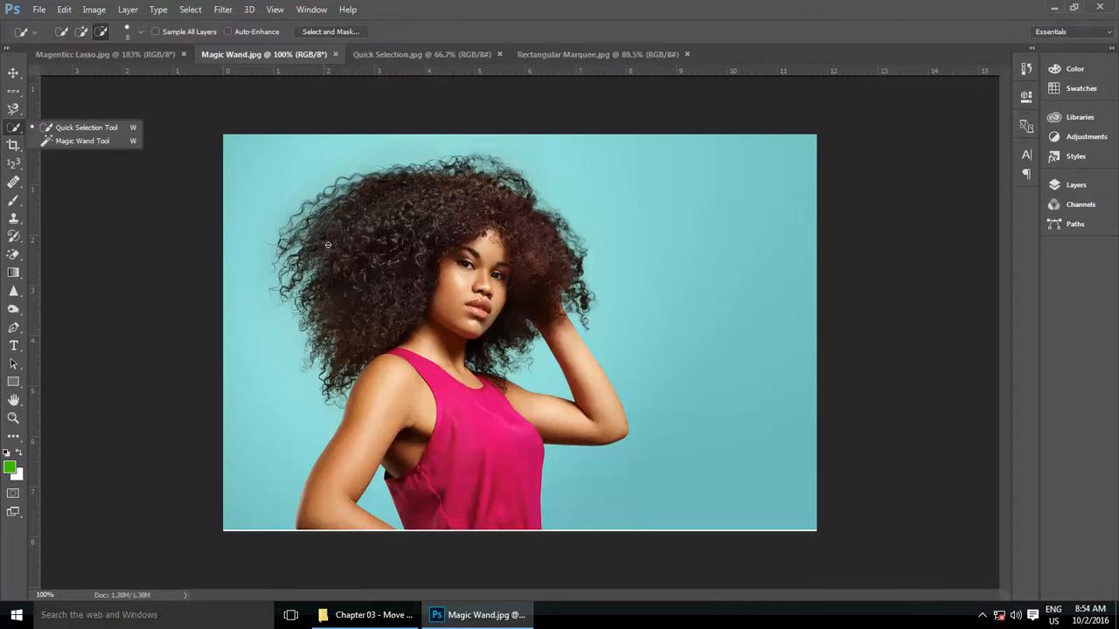
{"action": "left_click", "coordinate": [79, 140]}
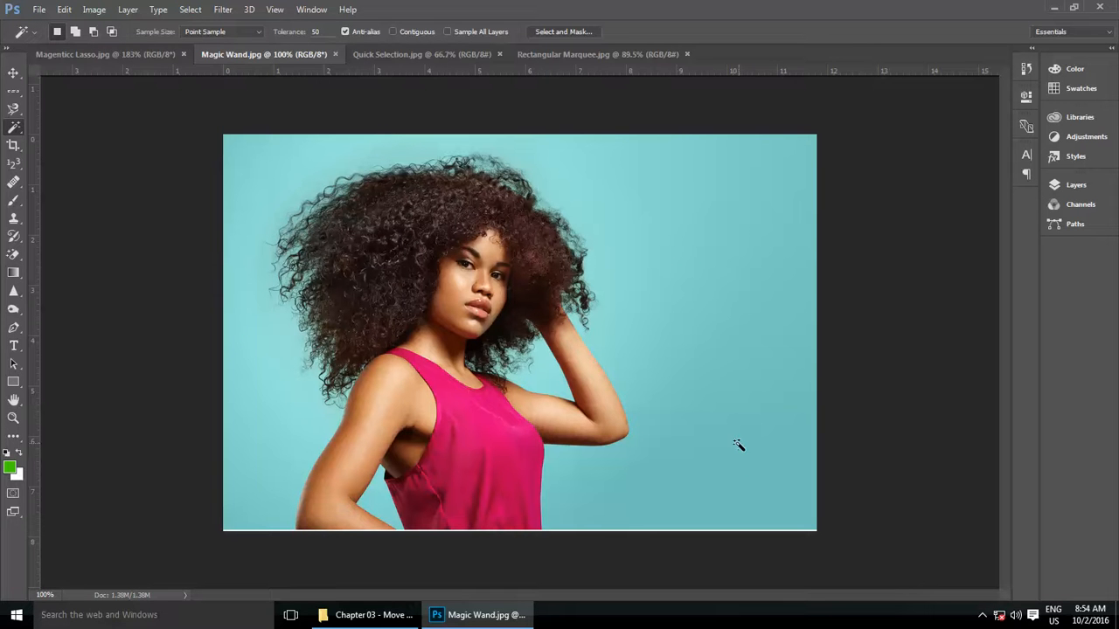
{"action": "right_click", "coordinate": [13, 129]}
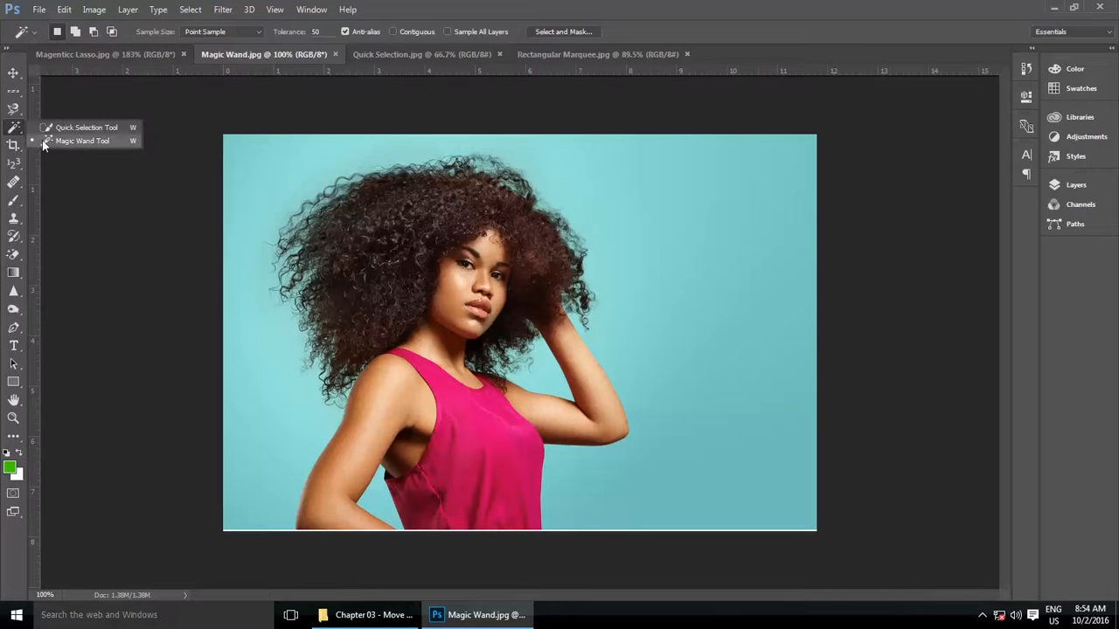
{"action": "left_click", "coordinate": [55, 141]}
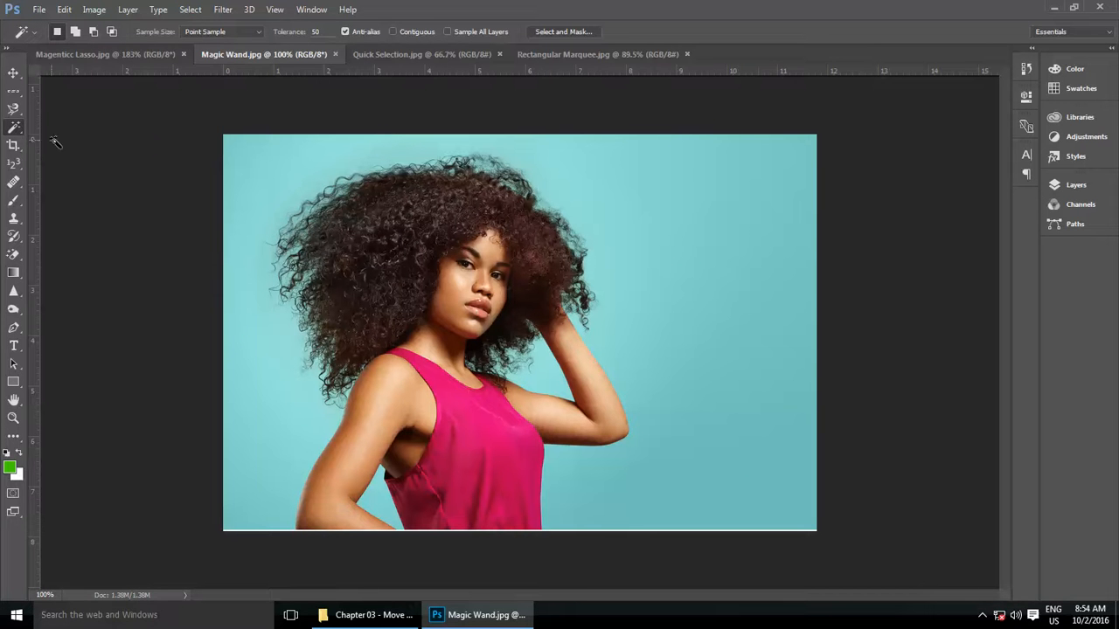
Select the turquoise background around the woman with the Magic Wand at tolerance 50, with Contiguous off
{"action": "left_click", "coordinate": [683, 237]}
{"action": "scroll", "coordinate": [776, 339], "scroll_direction": "up", "scroll_amount": 4}
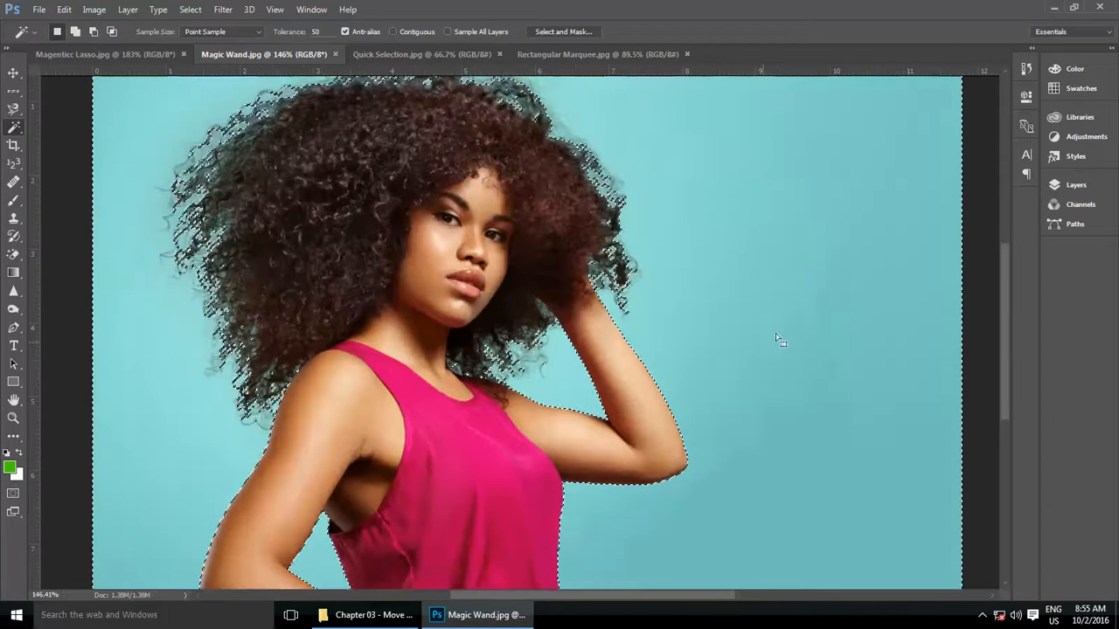
{"action": "scroll", "coordinate": [779, 383], "scroll_direction": "down", "scroll_amount": 3}
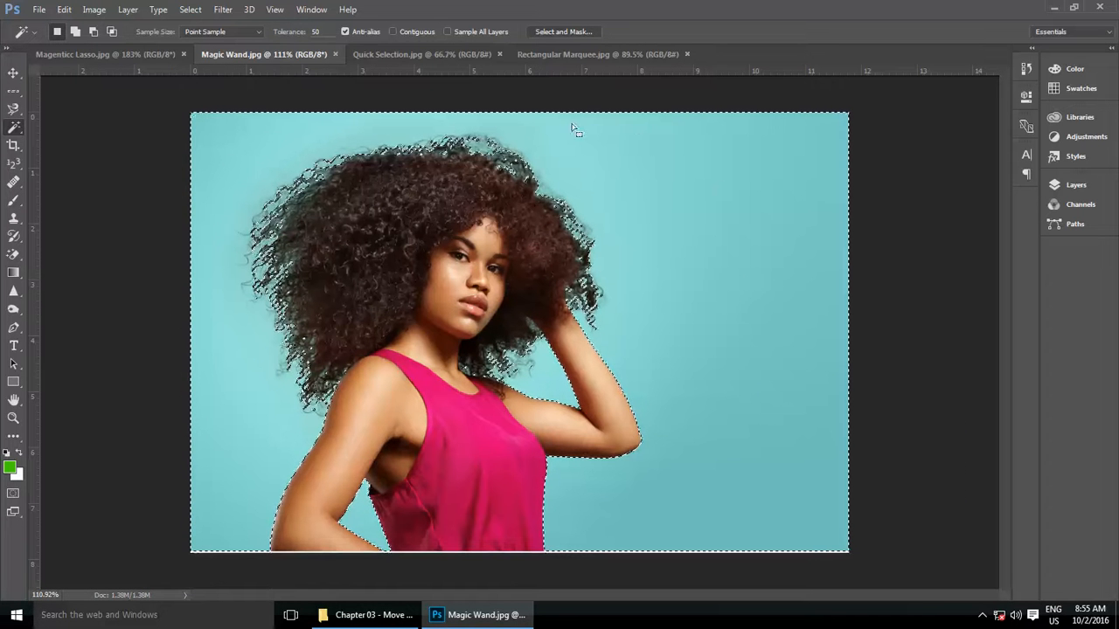
Enable Contiguous, clear the selection and select the connected turquoise background again
{"action": "left_click", "coordinate": [413, 32]}
{"action": "key", "text": "ctrl+d"}
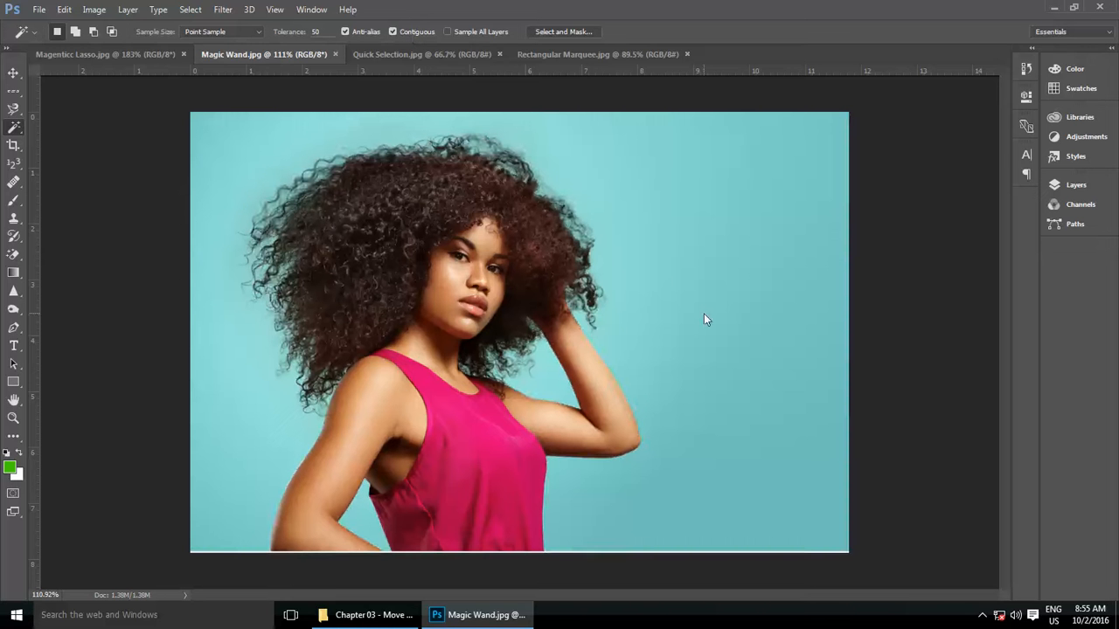
{"action": "left_click", "coordinate": [703, 315]}
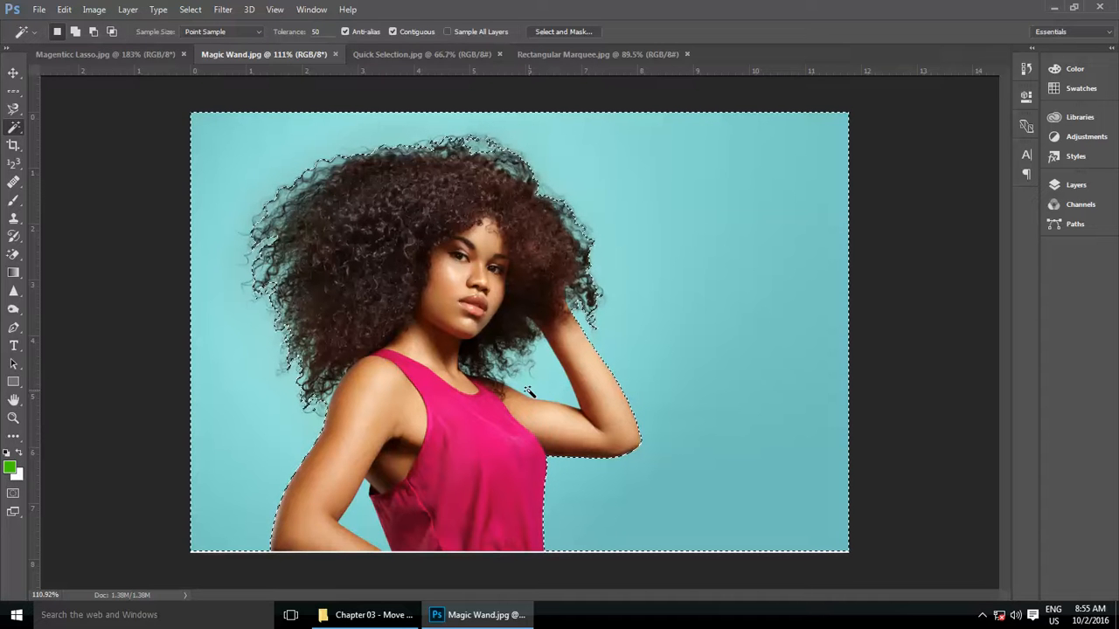
Disable Contiguous and reselect the turquoise background, including the enclosed gaps between the arms and body
{"action": "left_click", "coordinate": [411, 32]}
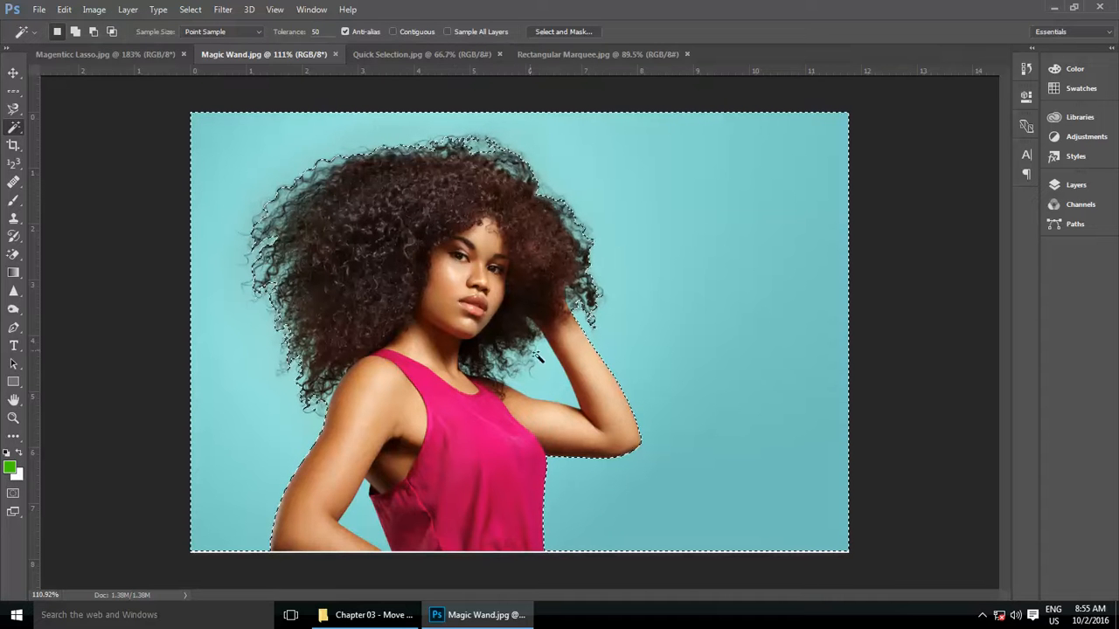
{"action": "left_click", "coordinate": [718, 361]}
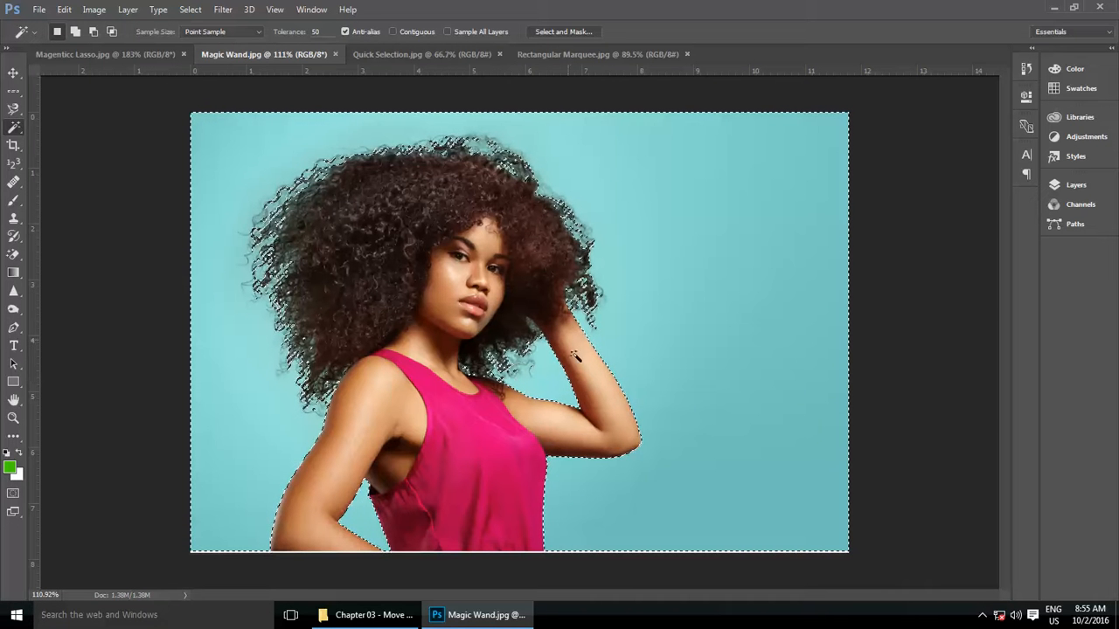
{"action": "key", "text": "ctrl+plus"}
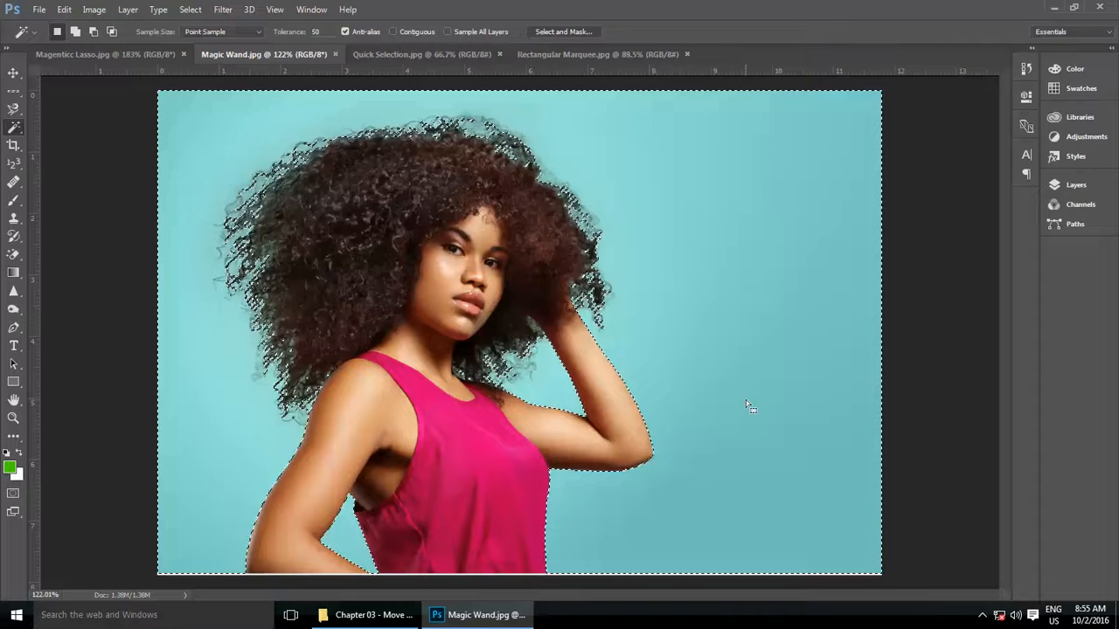
{"action": "scroll", "coordinate": [573, 156], "scroll_direction": "down", "scroll_amount": 4}
{"action": "scroll", "coordinate": [349, 350], "scroll_direction": "up", "scroll_amount": 5}
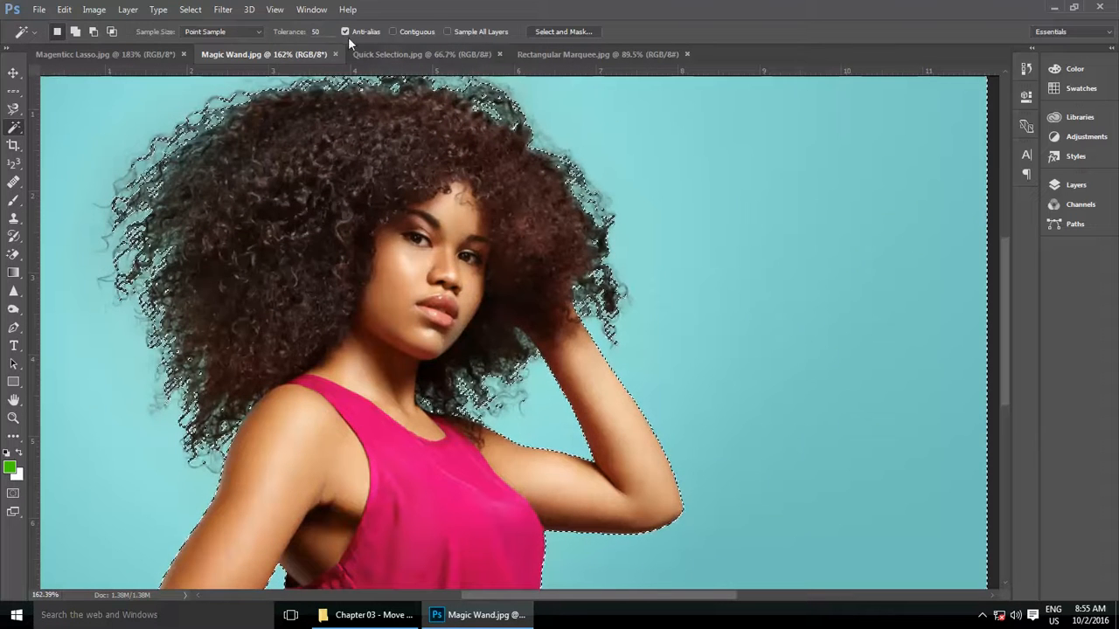
Set the wand tolerance to 10, sample the turquoise background and clear the selection
{"action": "double_click", "coordinate": [316, 31]}
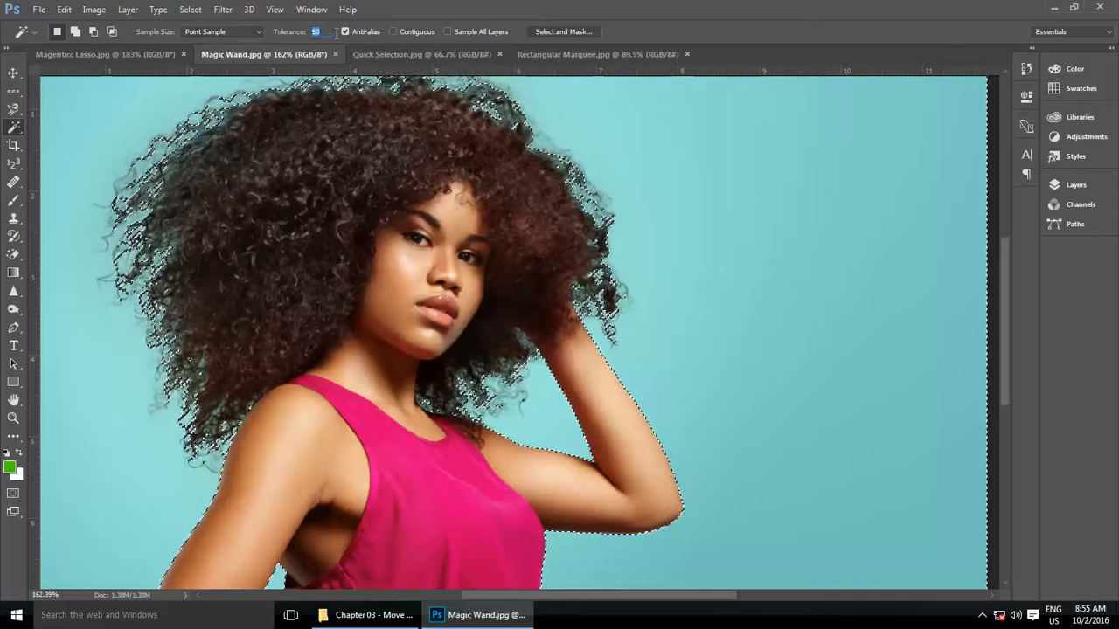
{"action": "type", "text": "10"}
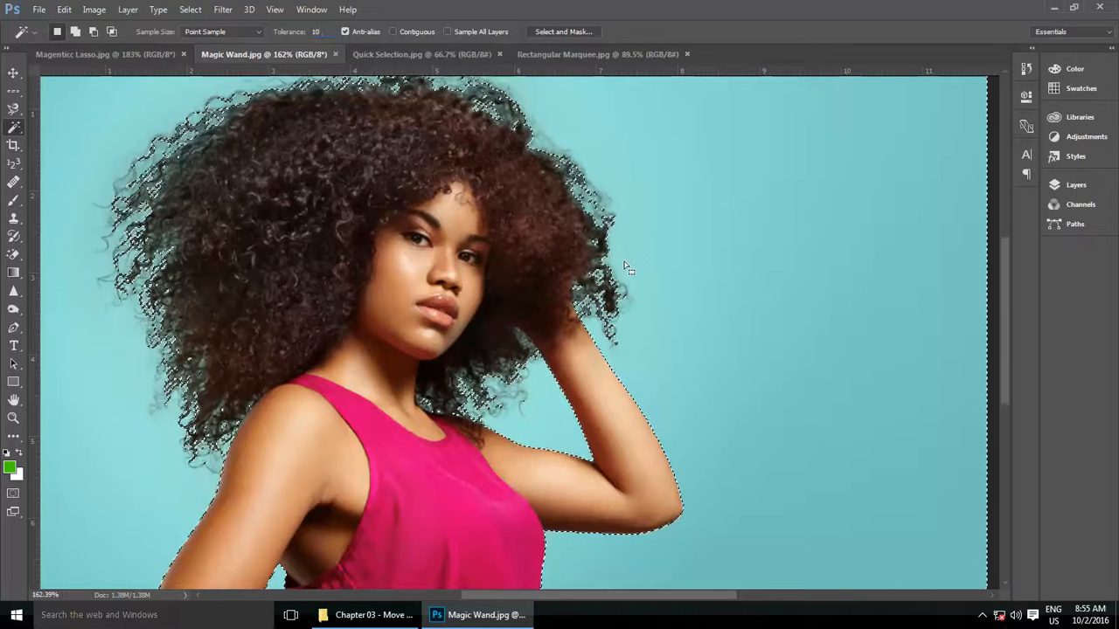
{"action": "left_click", "coordinate": [691, 301]}
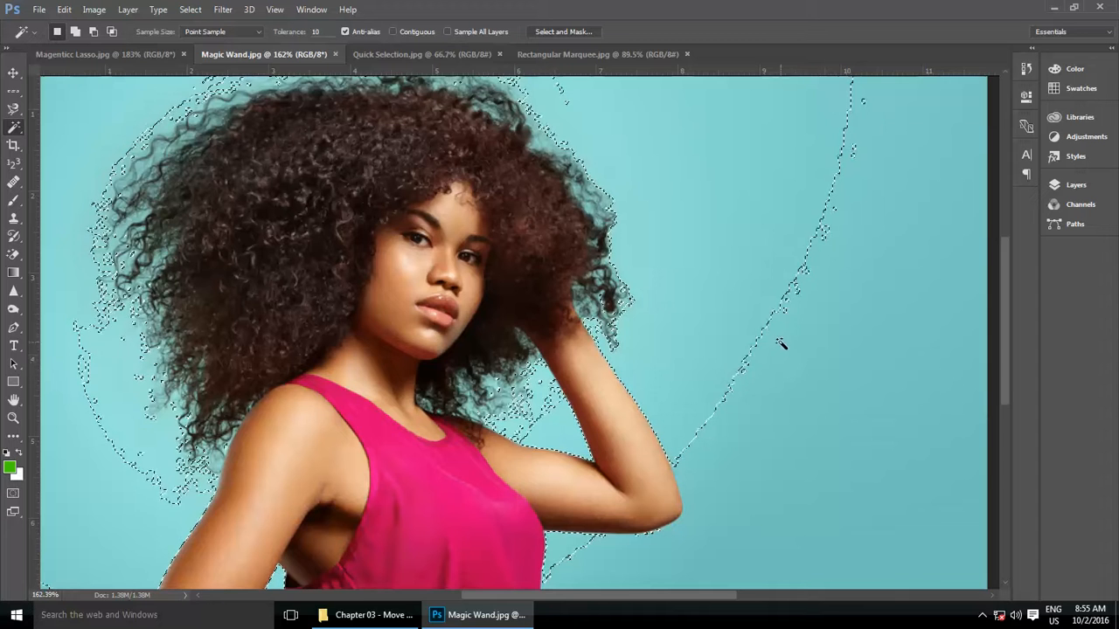
{"action": "scroll", "coordinate": [637, 289], "scroll_direction": "down", "scroll_amount": 5}
{"action": "key", "text": "ctrl+d"}
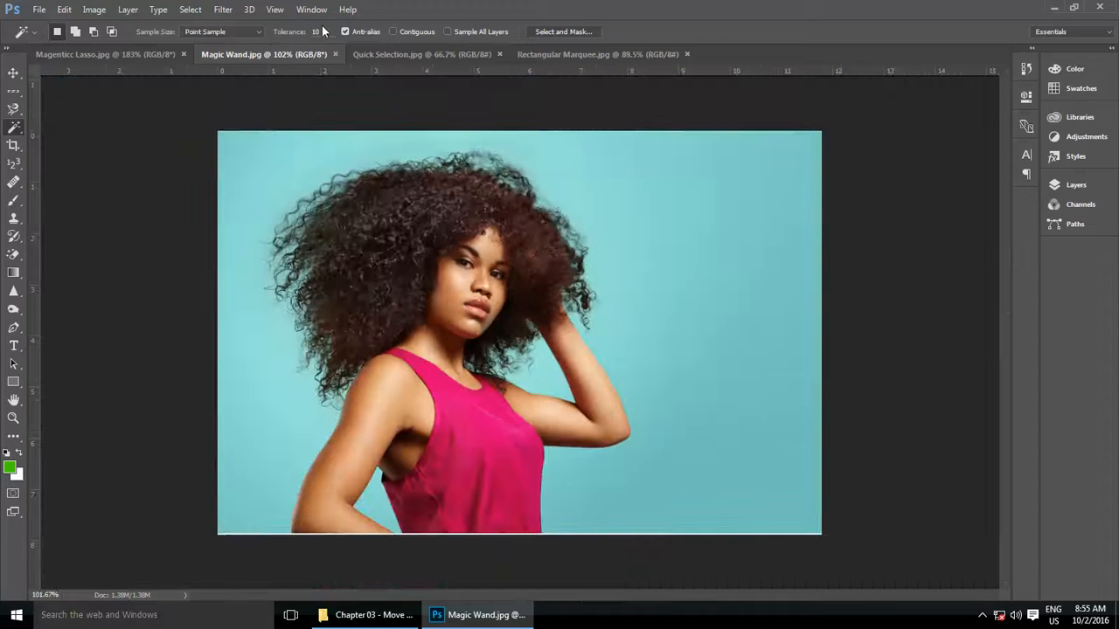
Set the wand tolerance to 50 and select the turquoise background
{"action": "left_click", "coordinate": [296, 32]}
{"action": "type", "text": "50"}
{"action": "left_click", "coordinate": [707, 237]}
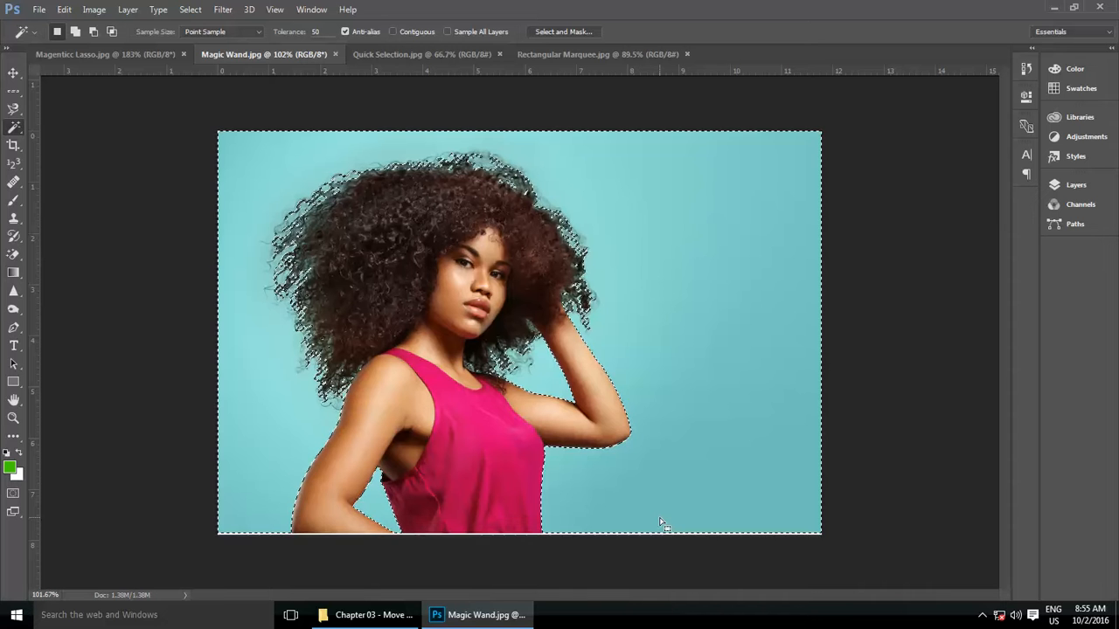
Add the woman's pink top to the background selection, and deselect everything
{"action": "key", "text": "shift"}
{"action": "left_click", "coordinate": [476, 498], "text": "shift"}
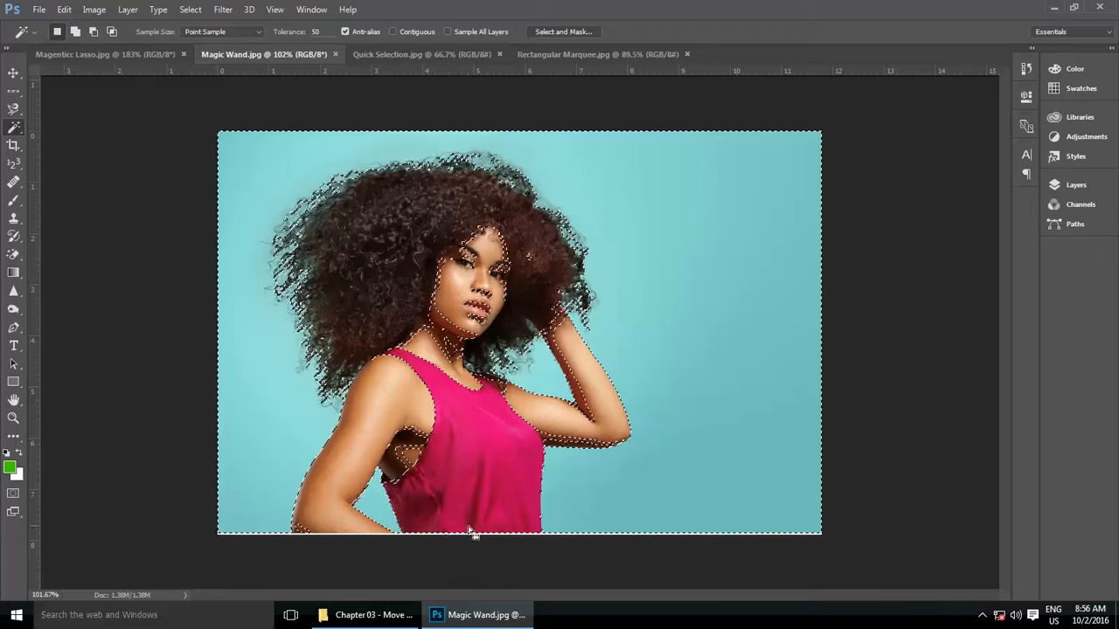
{"action": "key", "text": "ctrl+d"}
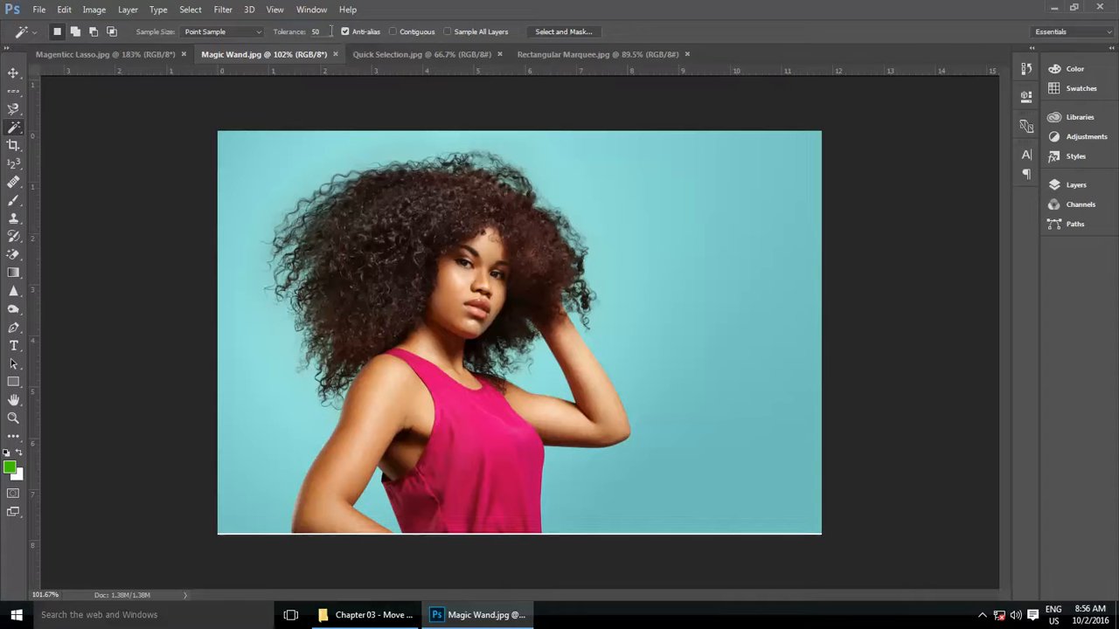
Set the wand tolerance to 10, try selecting the pink top from its lower part and clear the selection
{"action": "left_click", "coordinate": [317, 31]}
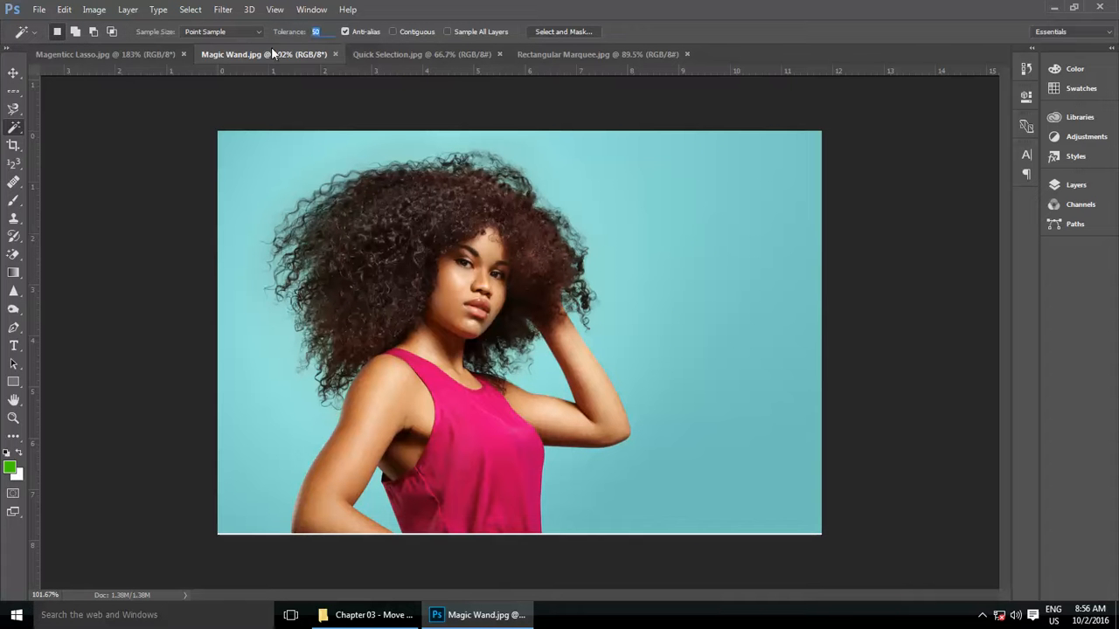
{"action": "left_click", "coordinate": [504, 463]}
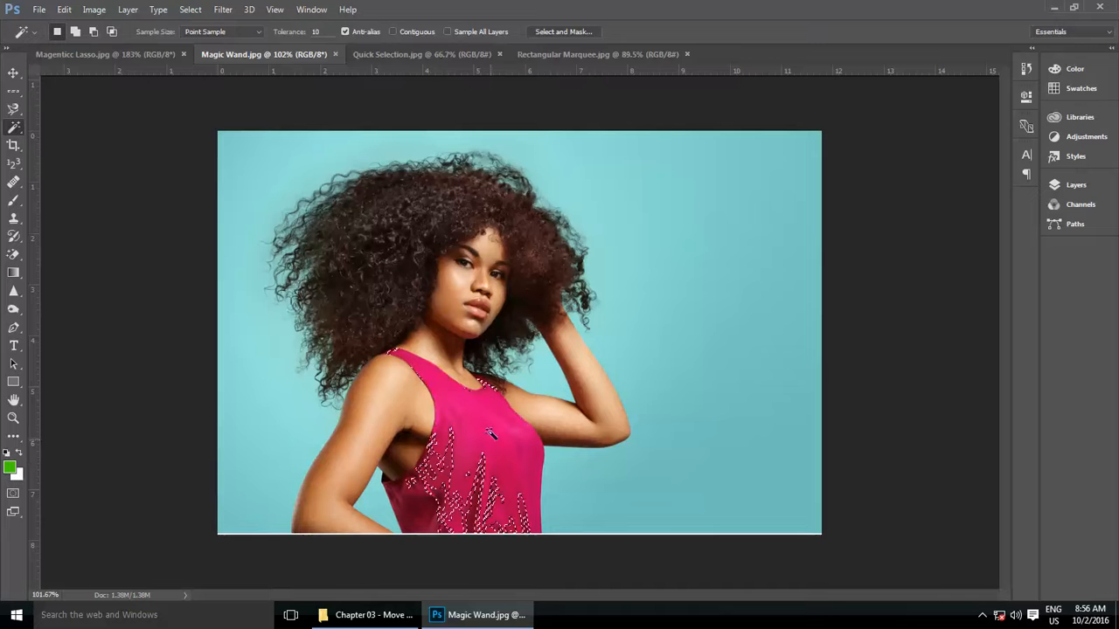
{"action": "key", "text": "ctrl+d"}
Start a new wand selection on the pink top near the shoulder strap
{"action": "scroll", "coordinate": [477, 393], "scroll_direction": "up", "scroll_amount": 5}
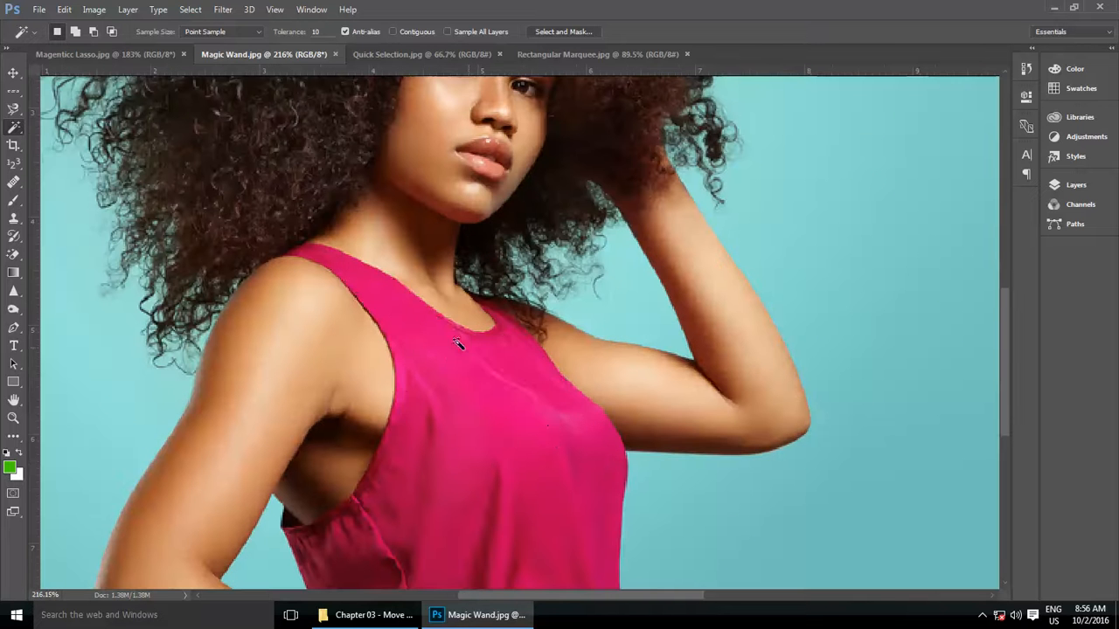
{"action": "left_click", "coordinate": [391, 310]}
{"action": "scroll", "coordinate": [393, 308], "scroll_direction": "down", "scroll_amount": 2}
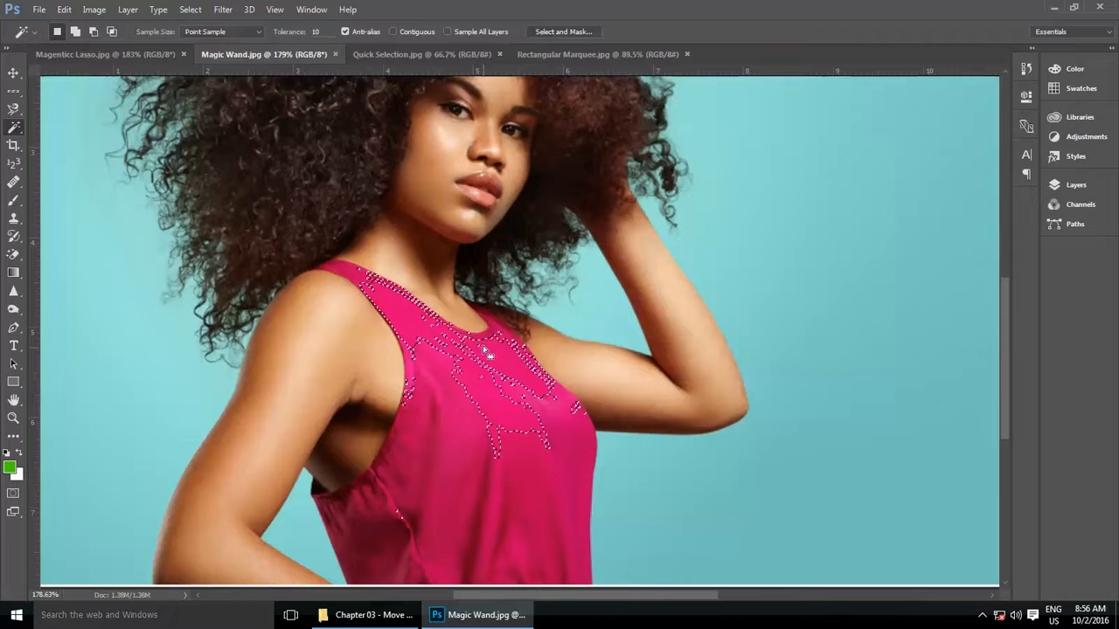
{"action": "scroll", "coordinate": [487, 349], "scroll_direction": "down", "scroll_amount": 2}
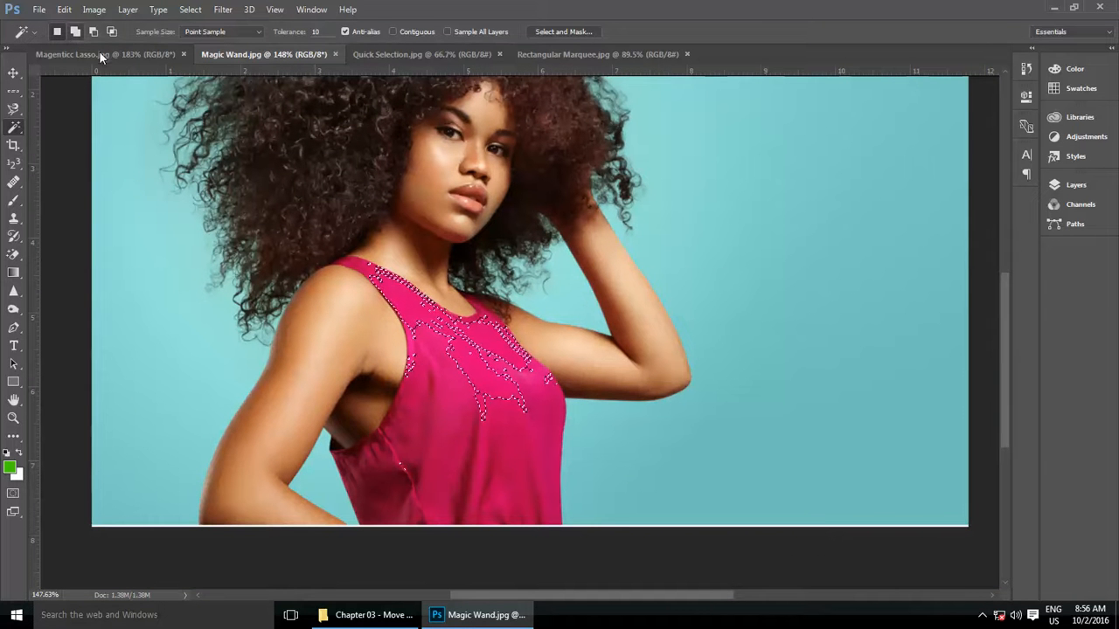
Switch the wand to Add to selection and extend the selection over the middle and lower parts of the top
{"action": "left_click", "coordinate": [75, 31]}
{"action": "left_click", "coordinate": [444, 350]}
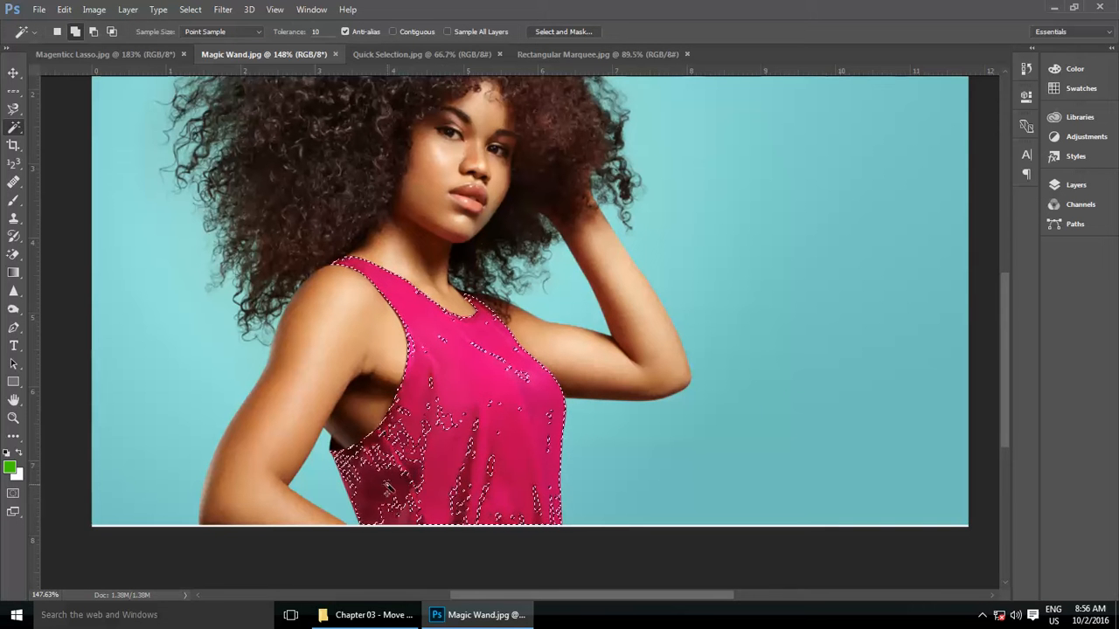
{"action": "left_click", "coordinate": [420, 457], "text": "shift"}
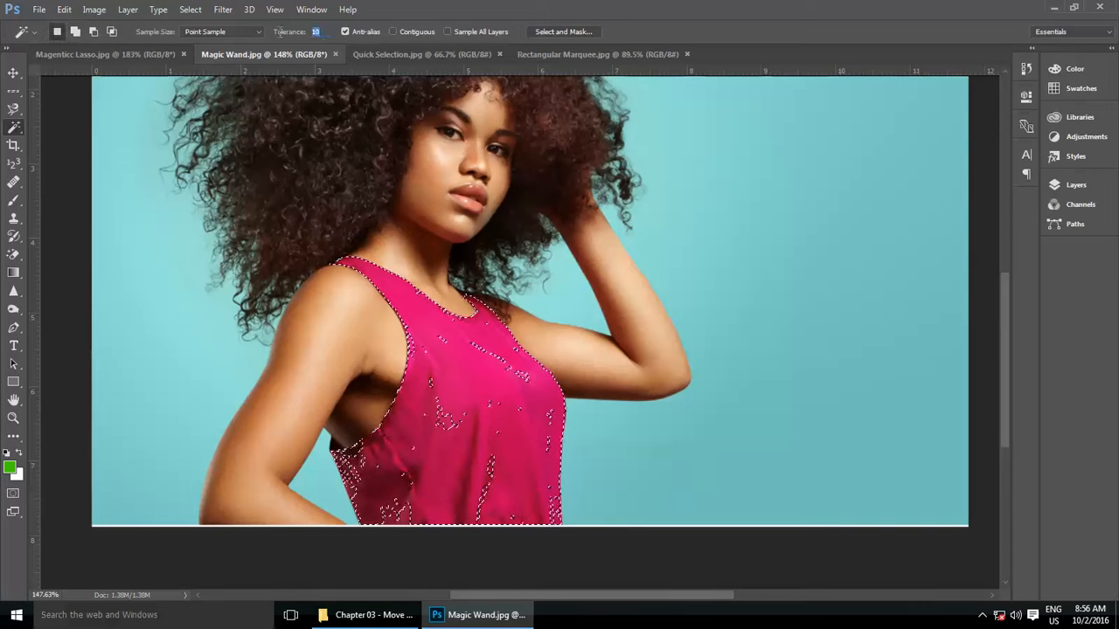
Set the wand tolerance to 30 and add the remaining patches and dark armhole edge of the top to the selection
{"action": "left_click", "coordinate": [454, 439]}
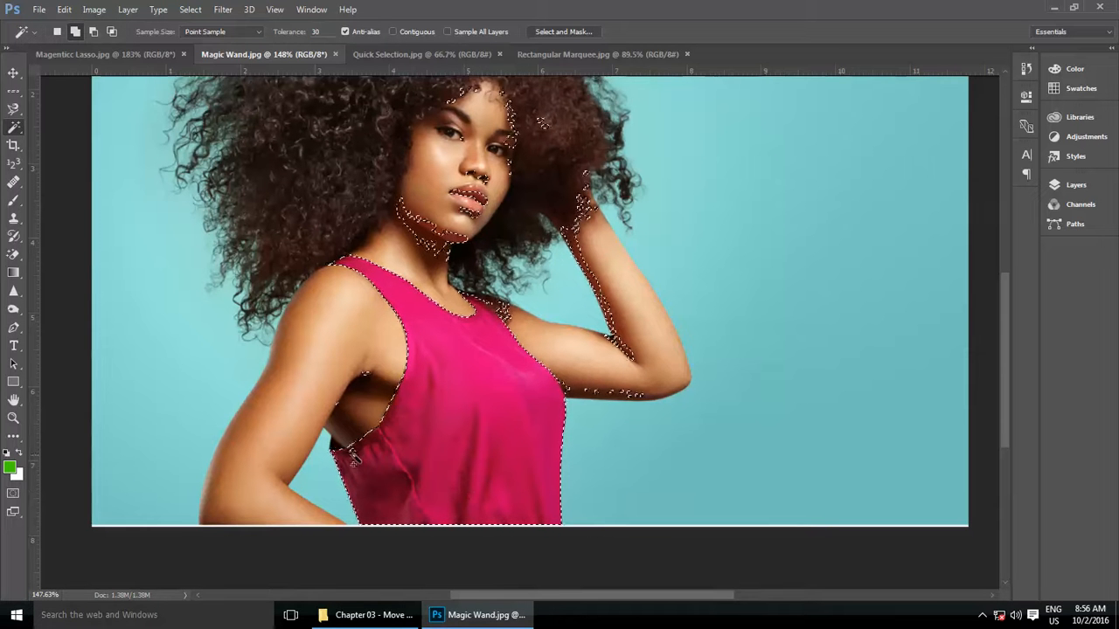
{"action": "left_click", "coordinate": [348, 446], "text": "shift"}
{"action": "scroll", "coordinate": [424, 529], "scroll_direction": "down", "scroll_amount": 5}
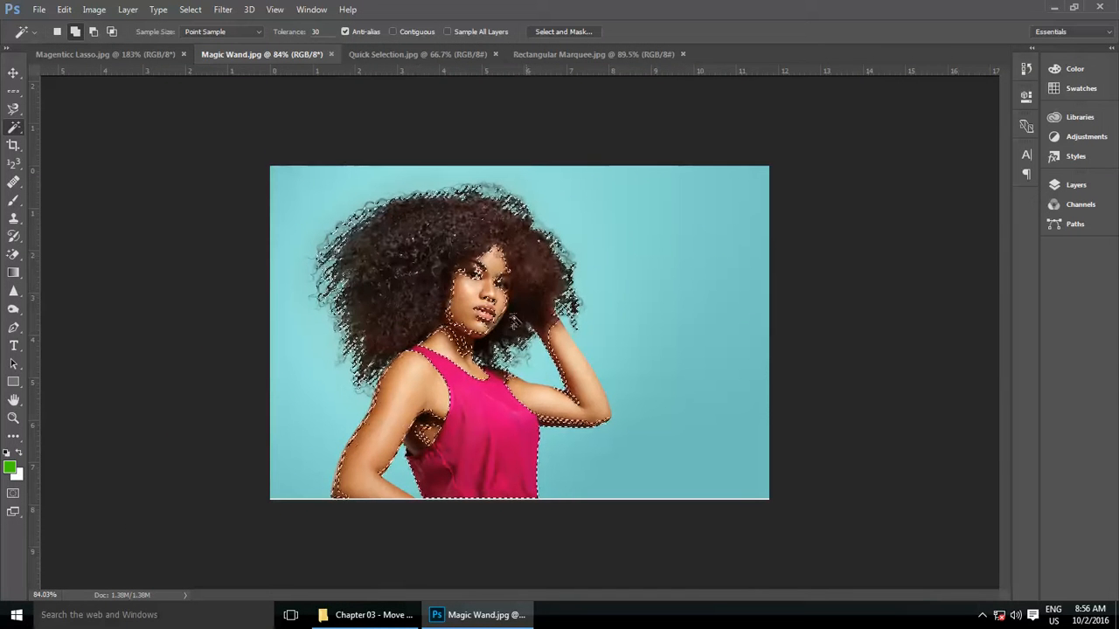
{"action": "scroll", "coordinate": [434, 325], "scroll_direction": "up", "scroll_amount": 4}
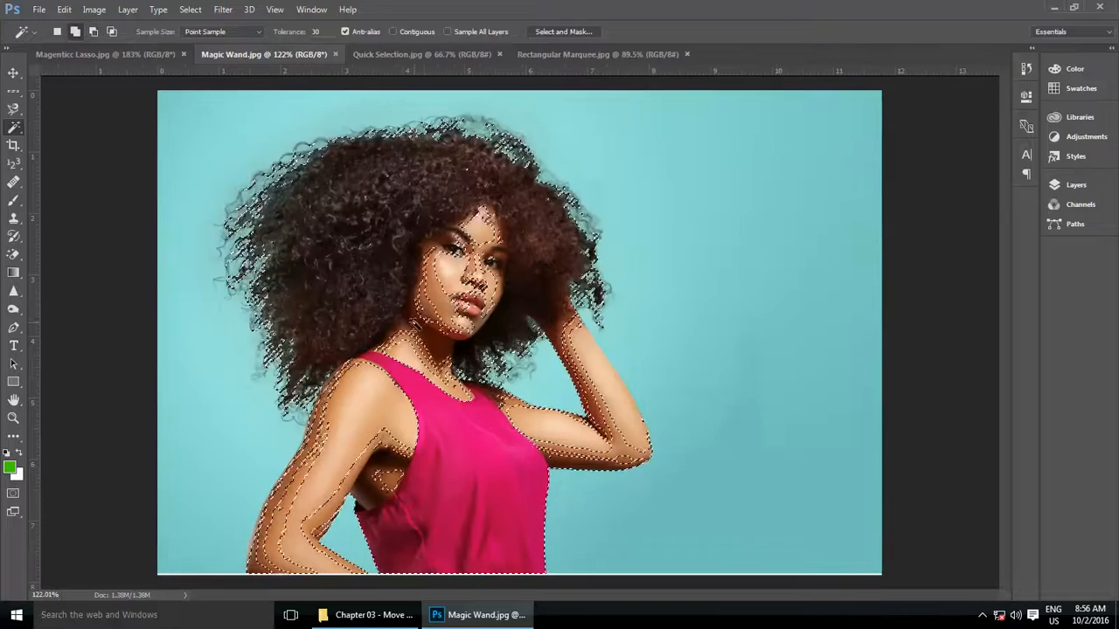
Subtract the skin tones around the jaw and neck from the wand selection, and clear the whole selection
{"action": "left_click", "coordinate": [434, 321], "text": "alt"}
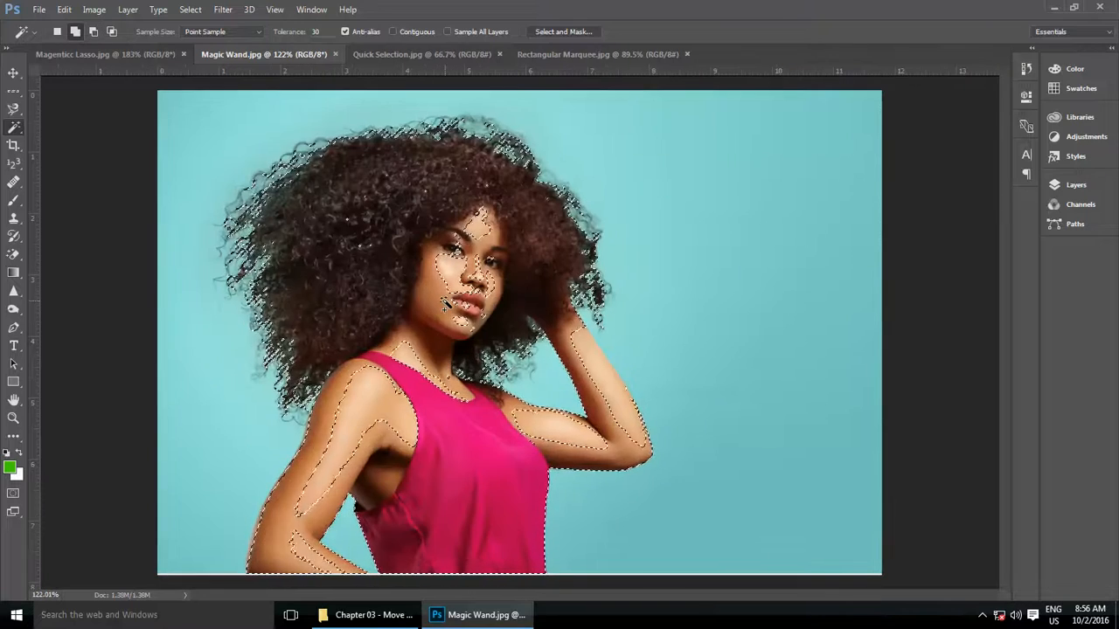
{"action": "left_click", "coordinate": [445, 382], "text": "alt"}
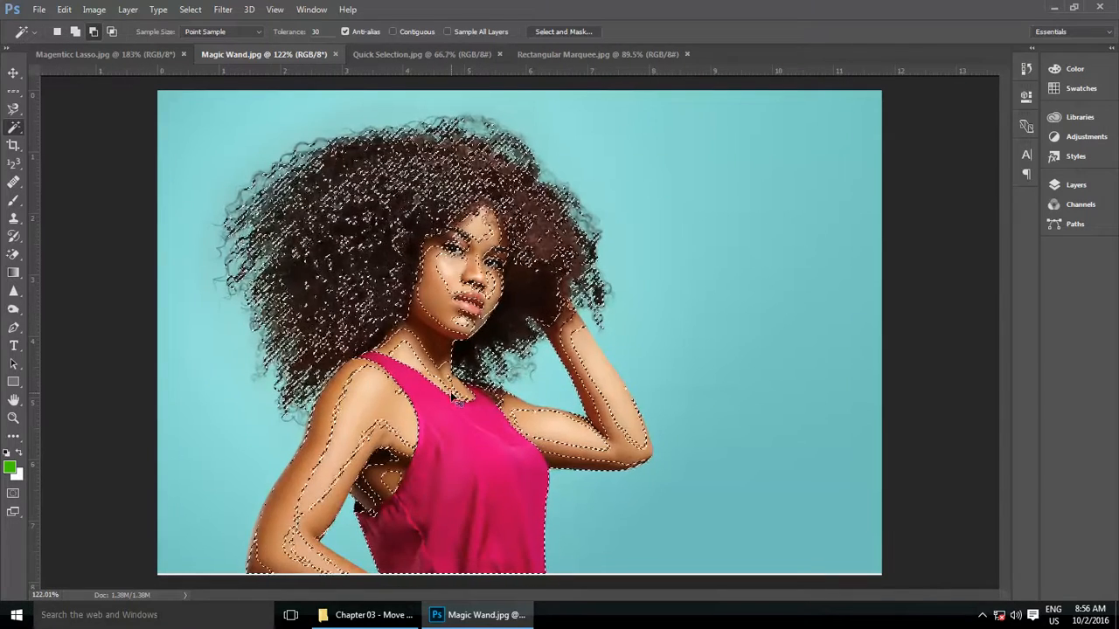
{"action": "key", "text": "ctrl+d"}
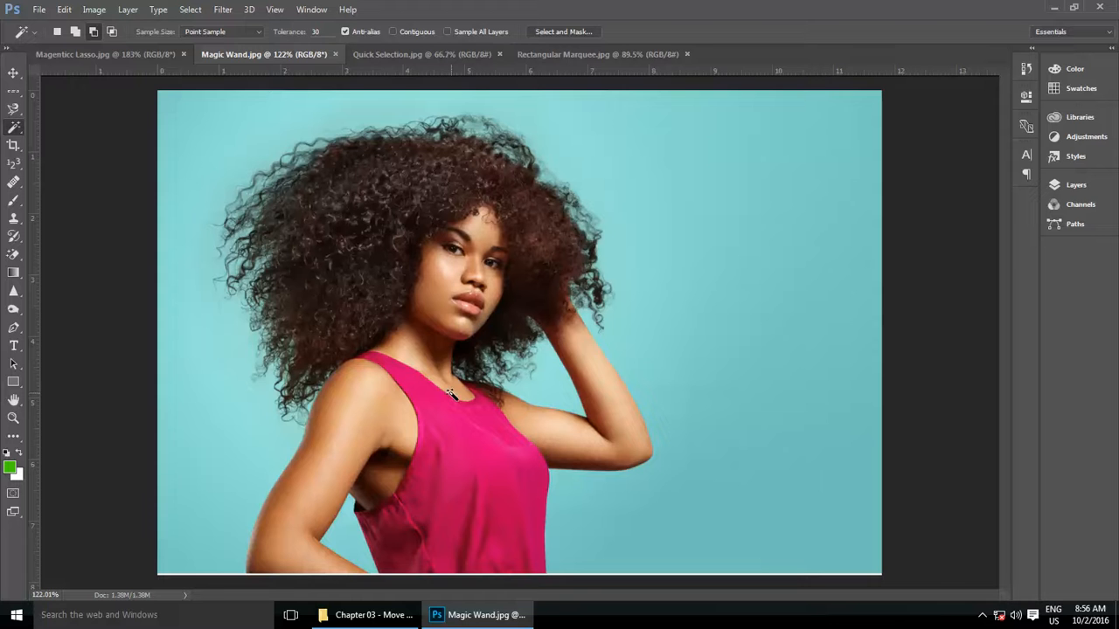
Choose the Quick Selection tool and switch to the Quick Selection.jpg document
{"action": "scroll", "coordinate": [396, 340], "scroll_direction": "up", "scroll_amount": 4}
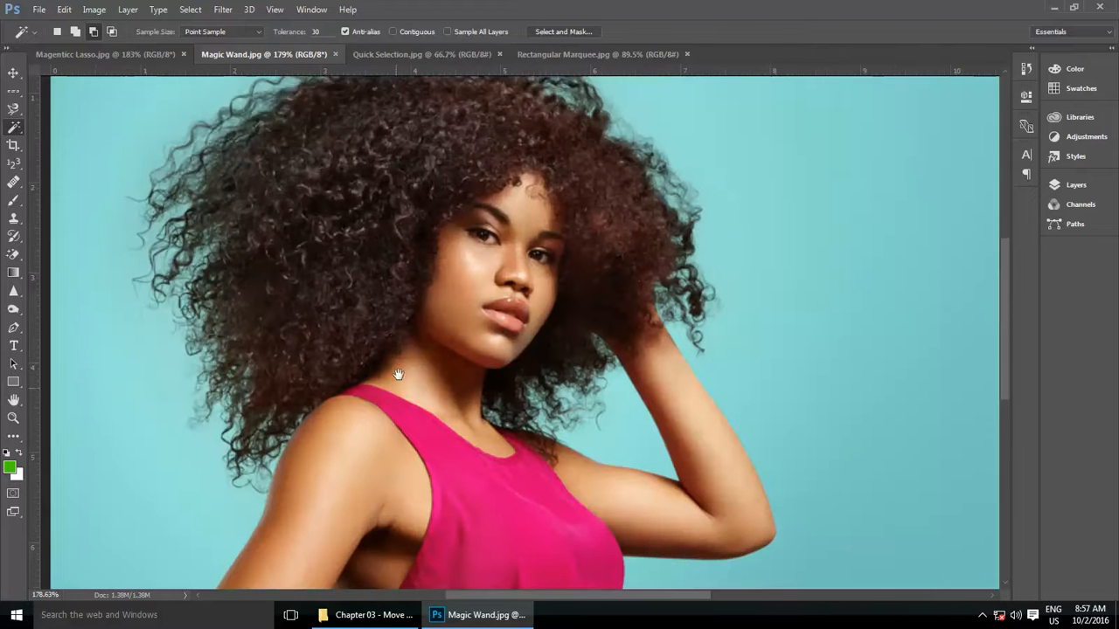
{"action": "left_click_drag", "start_coordinate": [395, 375], "coordinate": [402, 268]}
{"action": "right_click", "coordinate": [11, 131]}
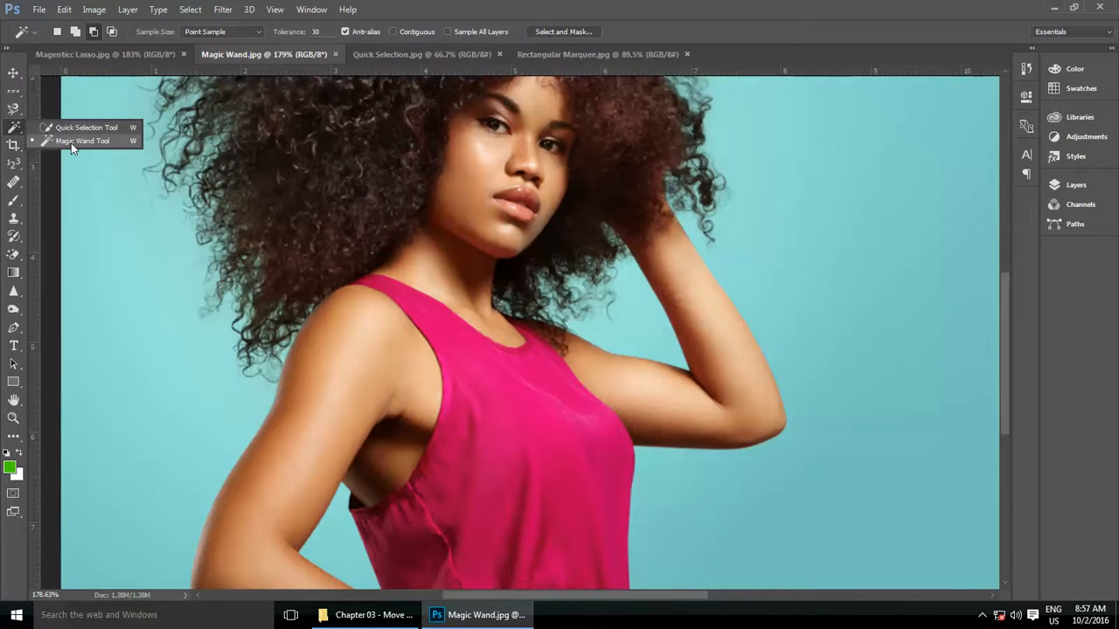
{"action": "left_click", "coordinate": [75, 128]}
{"action": "left_click", "coordinate": [408, 55]}
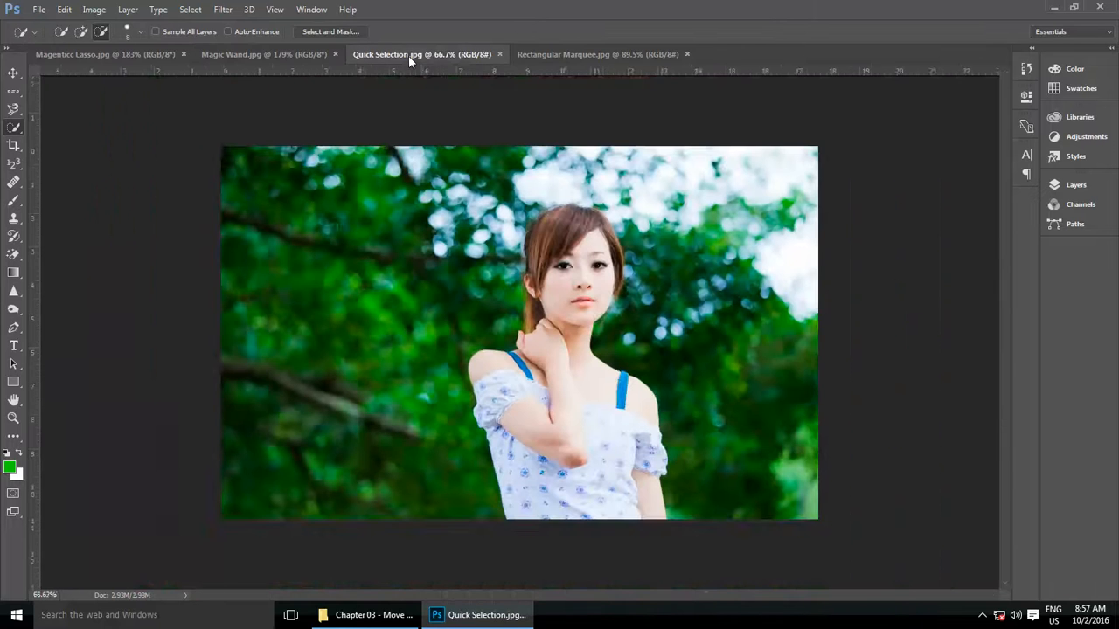
Set the Quick Selection tool to New selection and brush over the woman to select her against the foliage
{"action": "scroll", "coordinate": [594, 290], "scroll_direction": "up", "scroll_amount": 3}
{"action": "scroll", "coordinate": [574, 216], "scroll_direction": "up", "scroll_amount": 2}
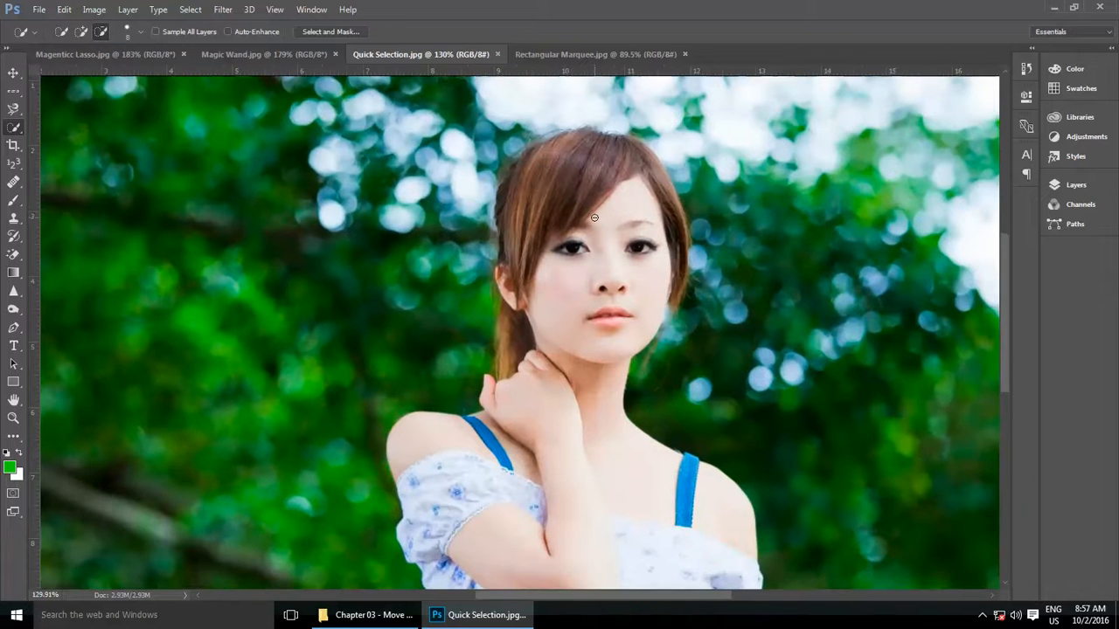
{"action": "scroll", "coordinate": [545, 252], "scroll_direction": "down", "scroll_amount": 2}
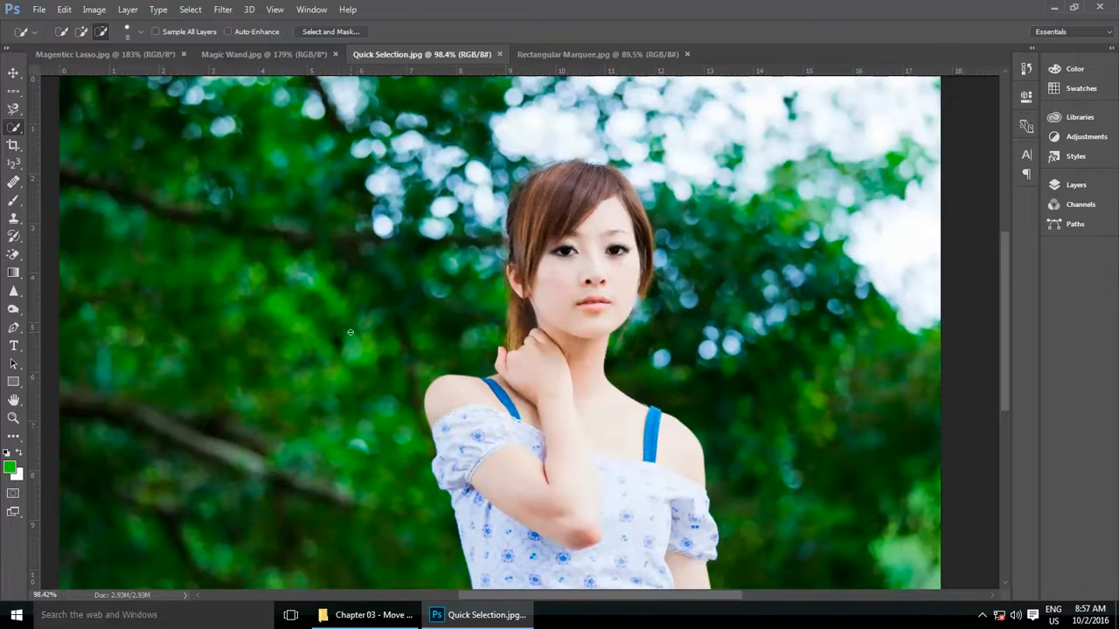
{"action": "scroll", "coordinate": [486, 351], "scroll_direction": "down", "scroll_amount": 3}
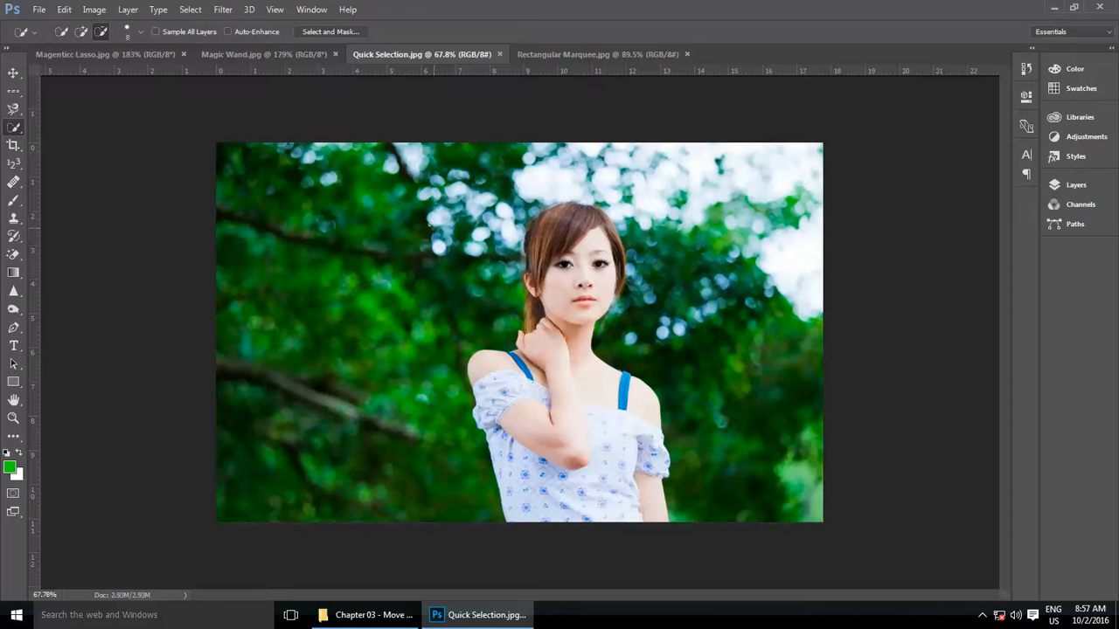
{"action": "scroll", "coordinate": [393, 308], "scroll_direction": "up", "scroll_amount": 2}
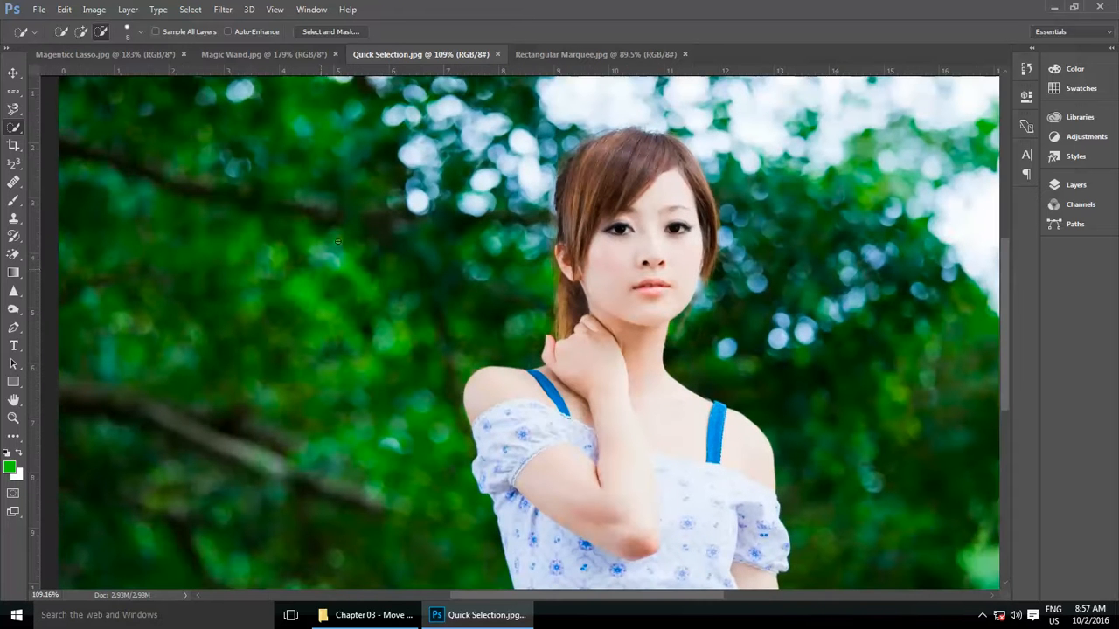
{"action": "scroll", "coordinate": [395, 382], "scroll_direction": "down", "scroll_amount": 2}
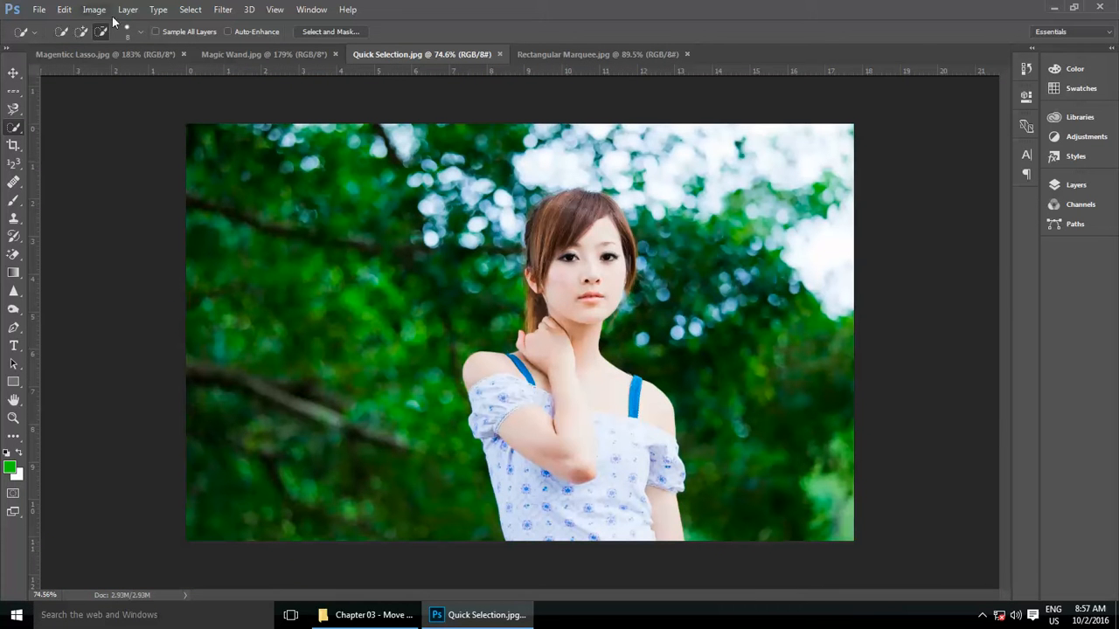
{"action": "left_click", "coordinate": [59, 37]}
{"action": "mouse_move", "coordinate": [593, 369]}
{"action": "left_mouse_down"}
{"action": "mouse_move", "coordinate": [521, 355]}
{"action": "mouse_move", "coordinate": [670, 413]}
{"action": "left_mouse_up"}
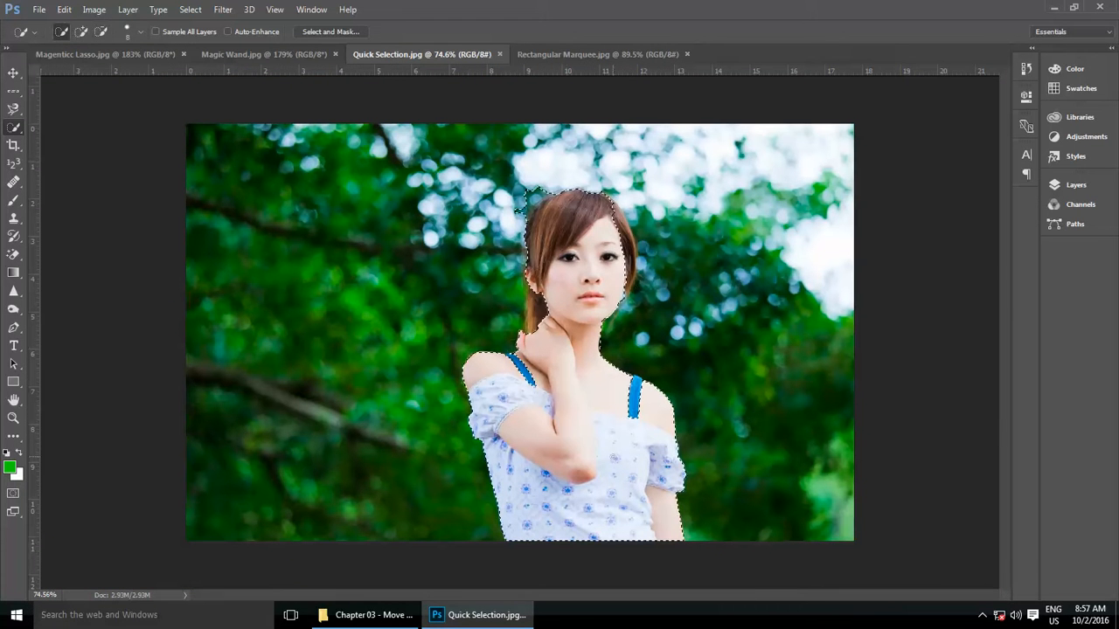
Switch to the cherries image and select its white background with the Magic Wand tool
{"action": "left_click", "coordinate": [233, 55]}
{"action": "left_click", "coordinate": [150, 55]}
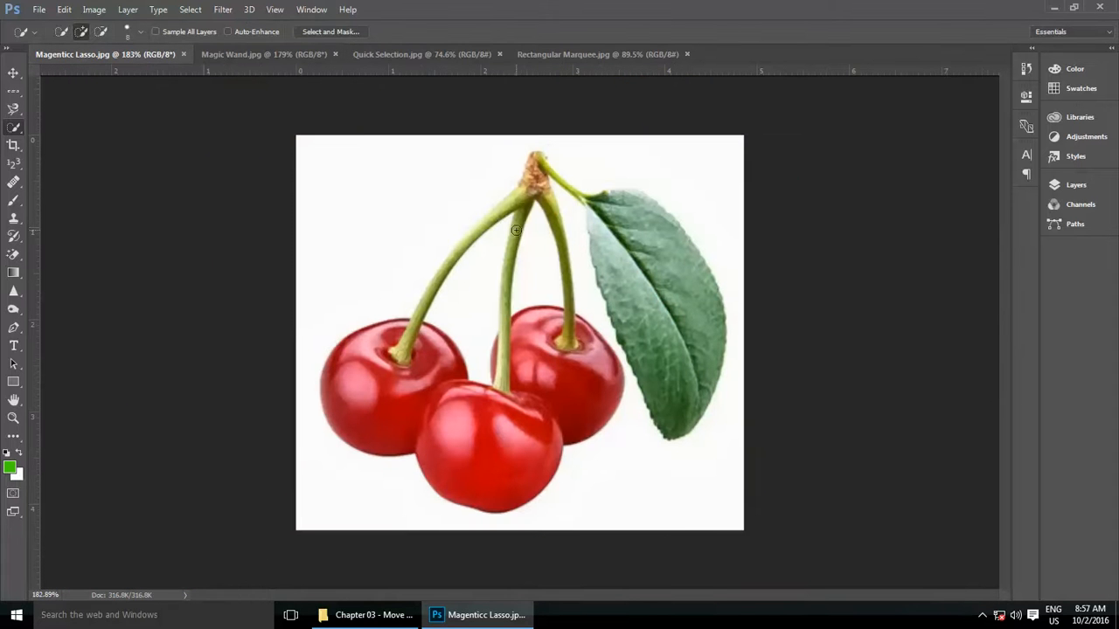
{"action": "right_click", "coordinate": [14, 128]}
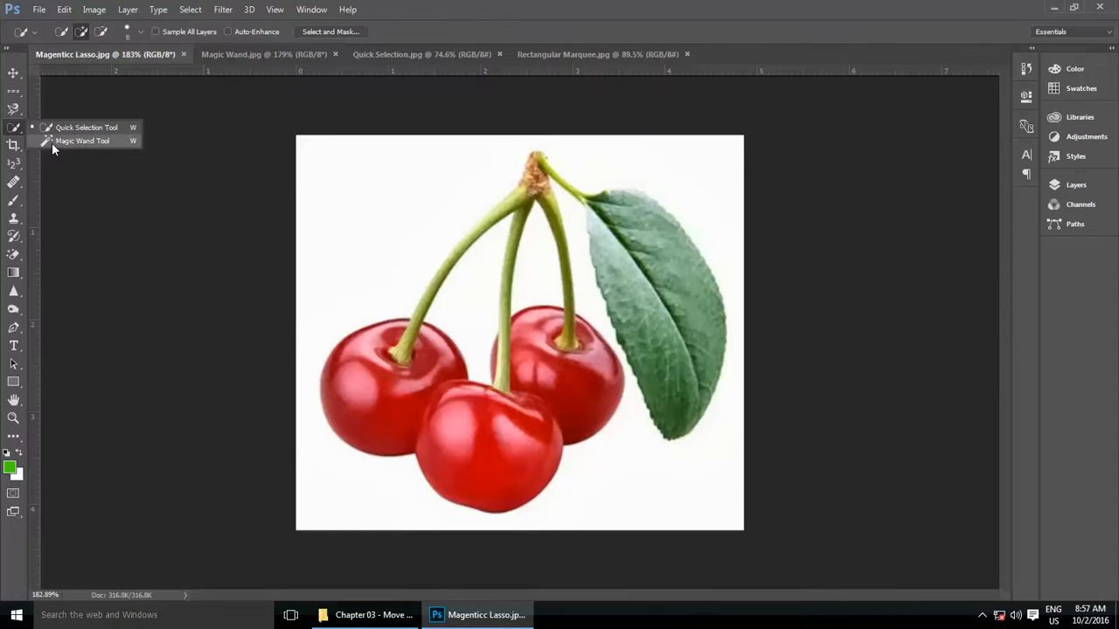
{"action": "left_click", "coordinate": [51, 142]}
{"action": "left_click", "coordinate": [417, 242]}
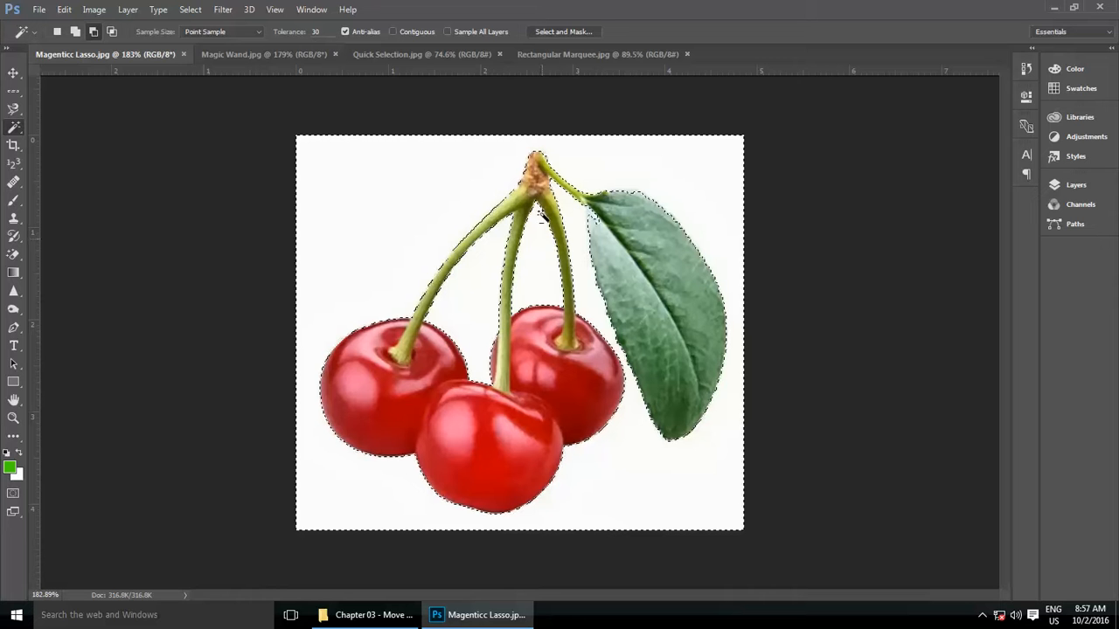
Invert the selection to the cherries and leaf, and clear it
{"action": "left_click", "coordinate": [191, 10]}
{"action": "left_click", "coordinate": [198, 70]}
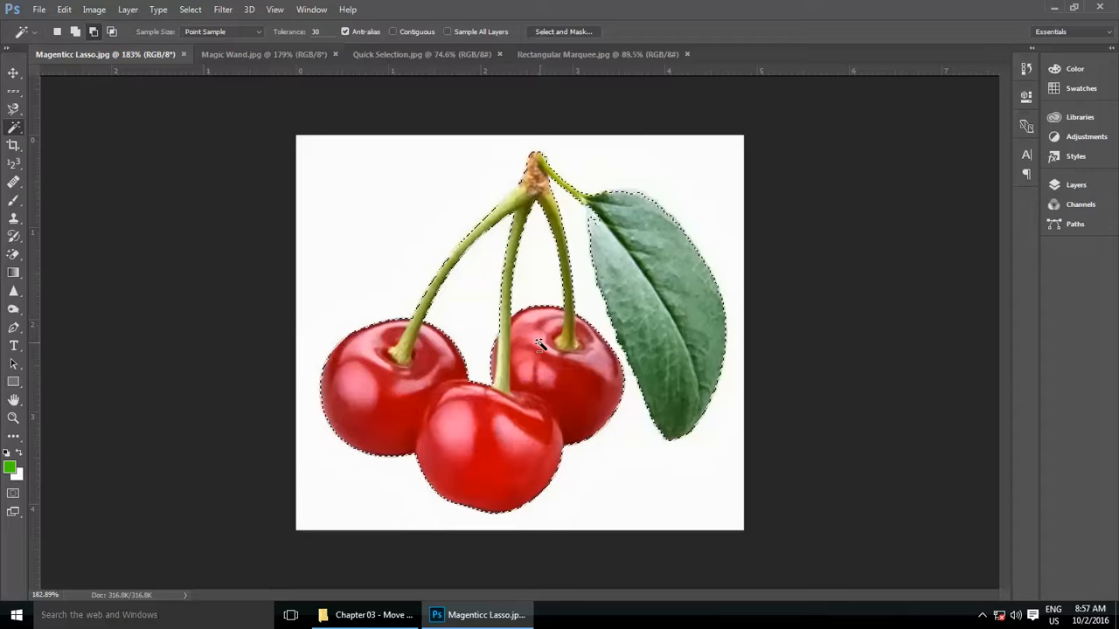
{"action": "key", "text": "ctrl+d"}
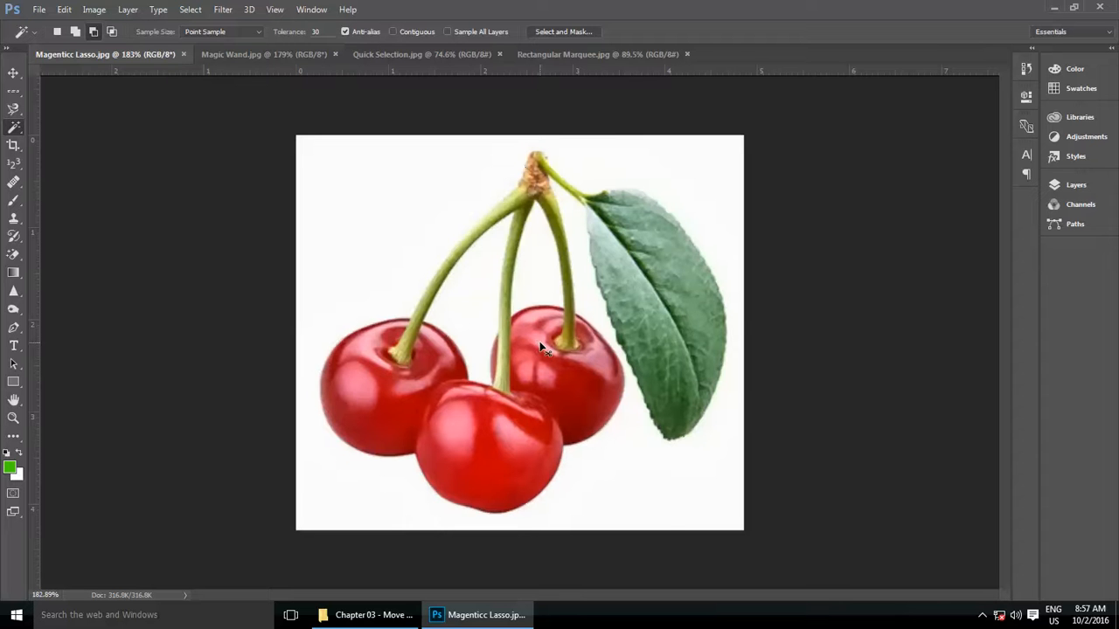
Return to Quick Selection.jpg, clear the selection around the woman and choose the Quick Selection tool
{"action": "left_click", "coordinate": [400, 54]}
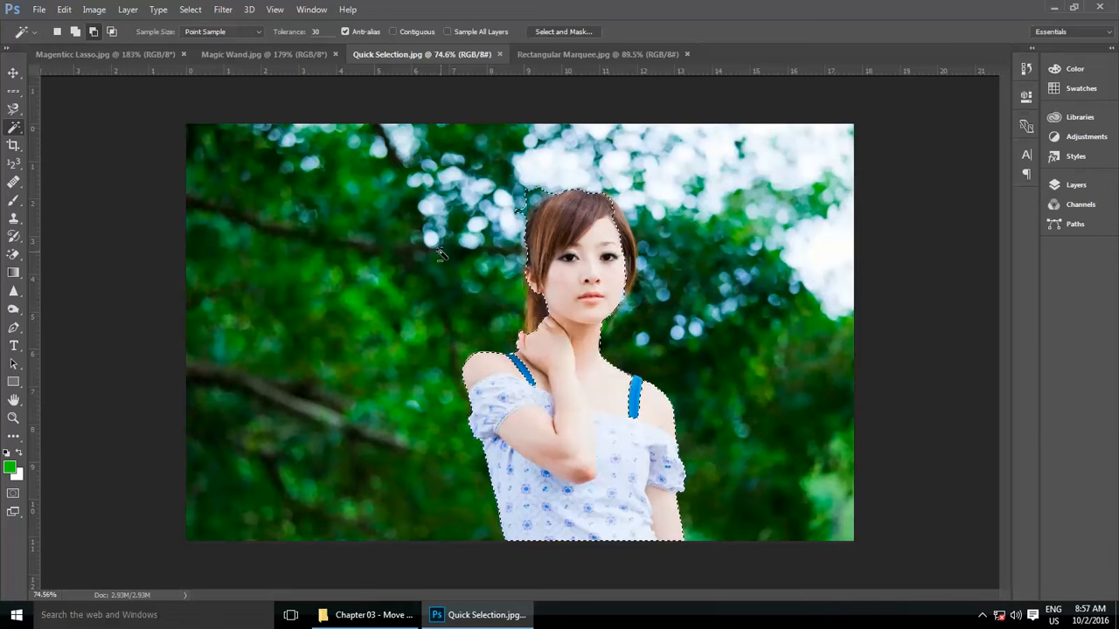
{"action": "key", "text": "ctrl+d"}
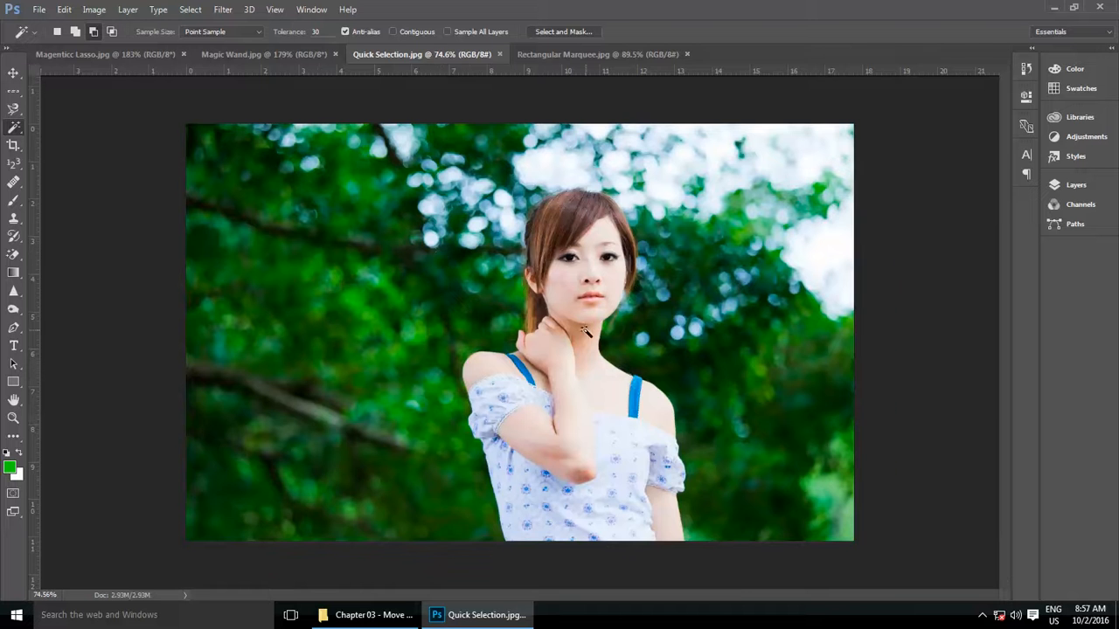
{"action": "scroll", "coordinate": [586, 332], "scroll_direction": "up", "scroll_amount": 2}
{"action": "scroll", "coordinate": [581, 351], "scroll_direction": "down", "scroll_amount": 2}
{"action": "right_click", "coordinate": [13, 127]}
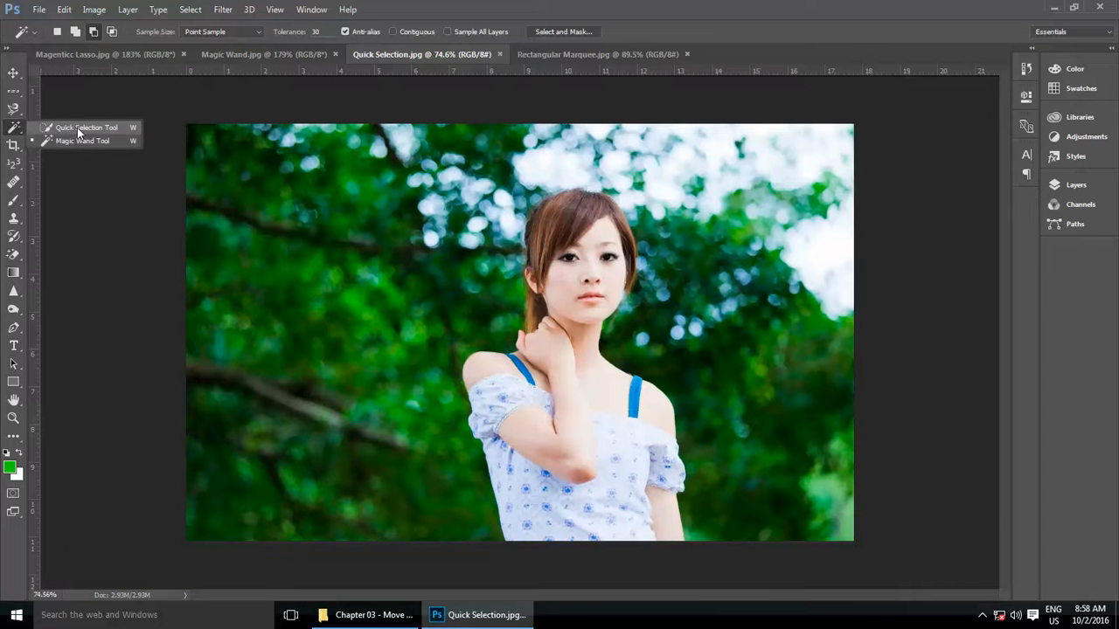
{"action": "left_click", "coordinate": [75, 127]}
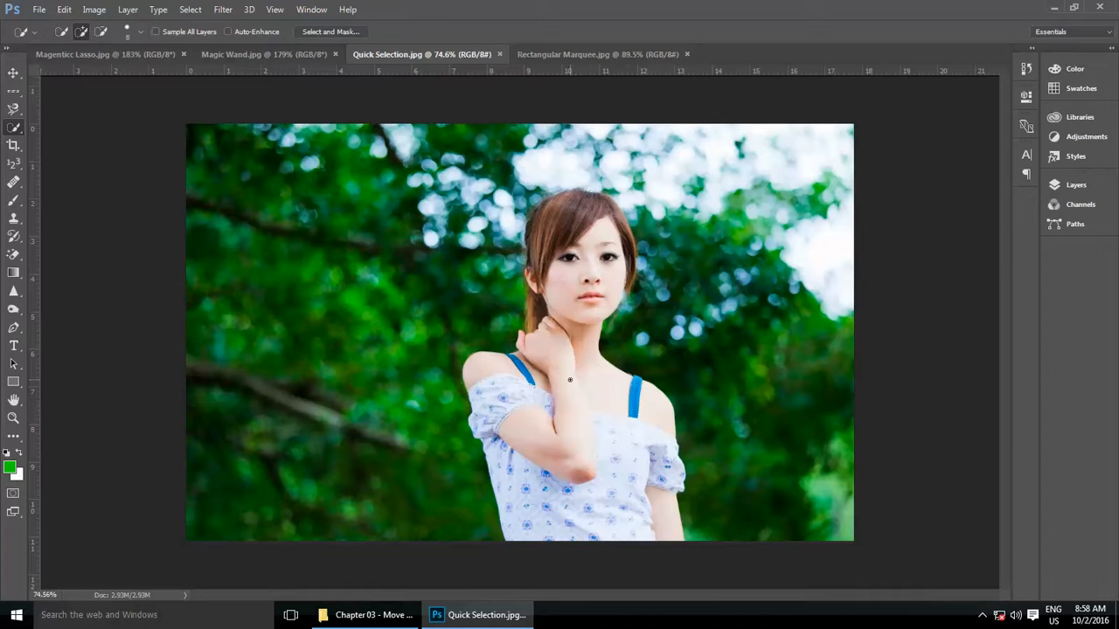
{"action": "right_click", "coordinate": [13, 130]}
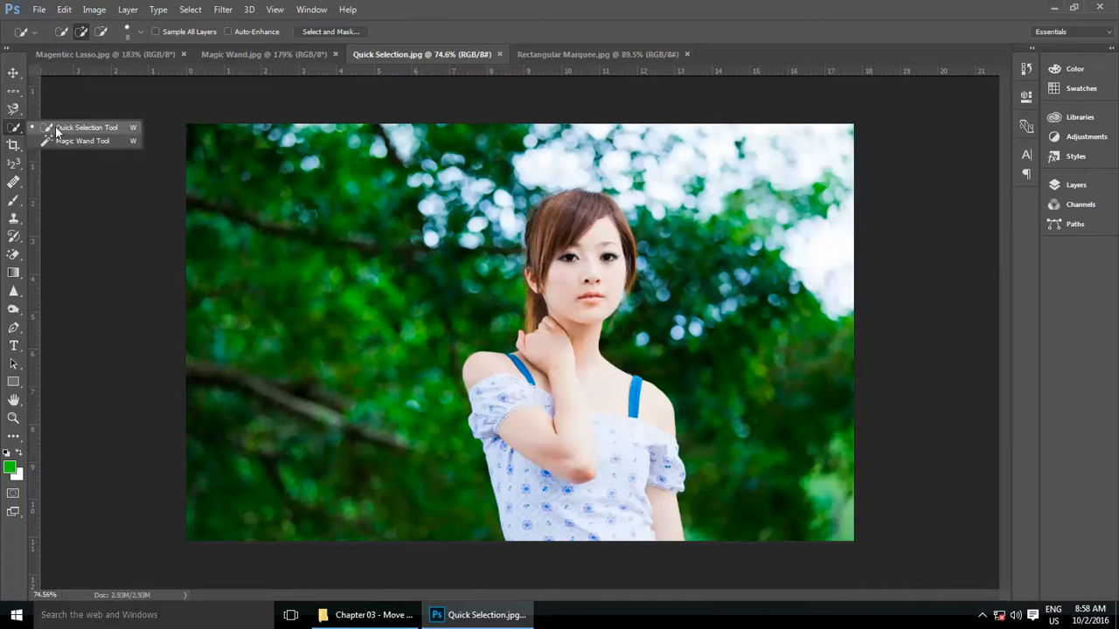
{"action": "left_click", "coordinate": [57, 129]}
Switch to Magic Wand.jpg and select the turquoise background with the Magic Wand tool
{"action": "left_click", "coordinate": [236, 56]}
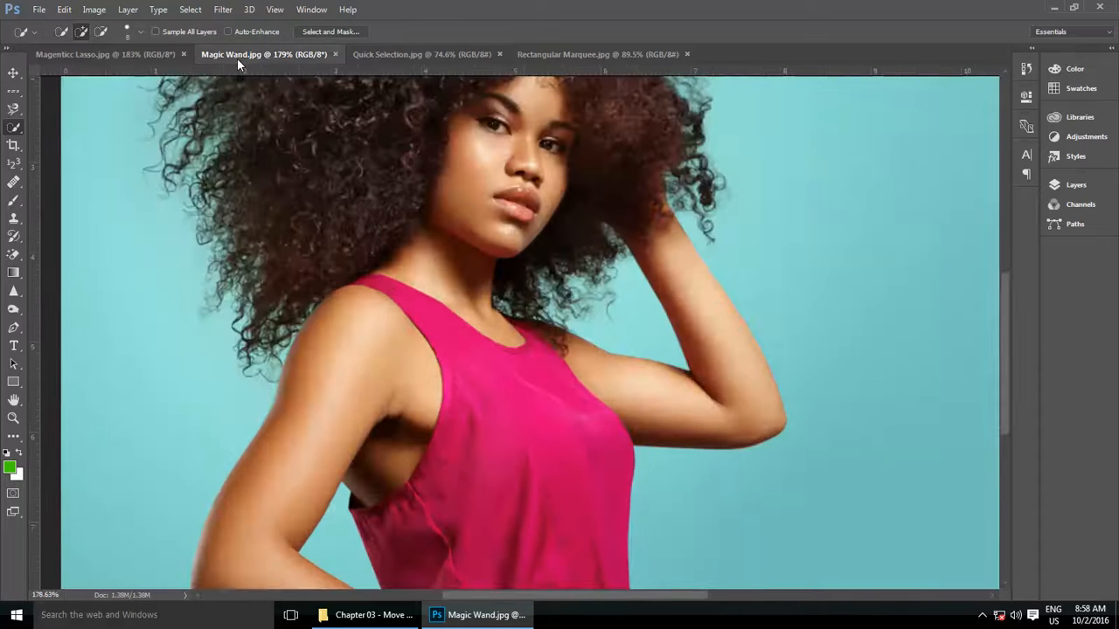
{"action": "scroll", "coordinate": [473, 284], "scroll_direction": "down", "scroll_amount": 1}
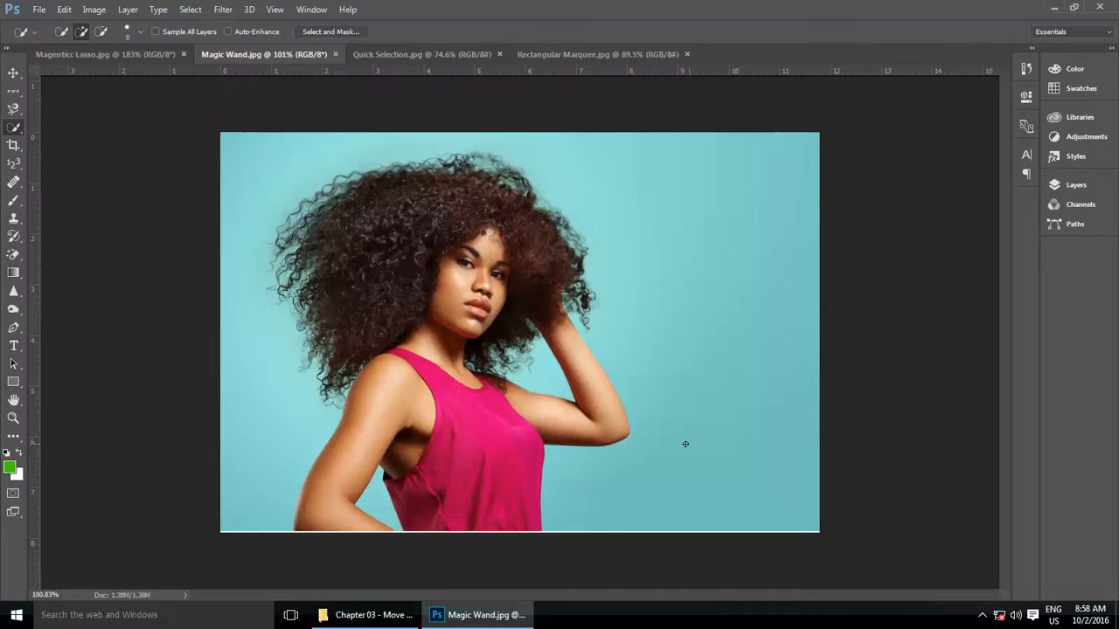
{"action": "right_click", "coordinate": [16, 130]}
{"action": "left_click", "coordinate": [55, 141]}
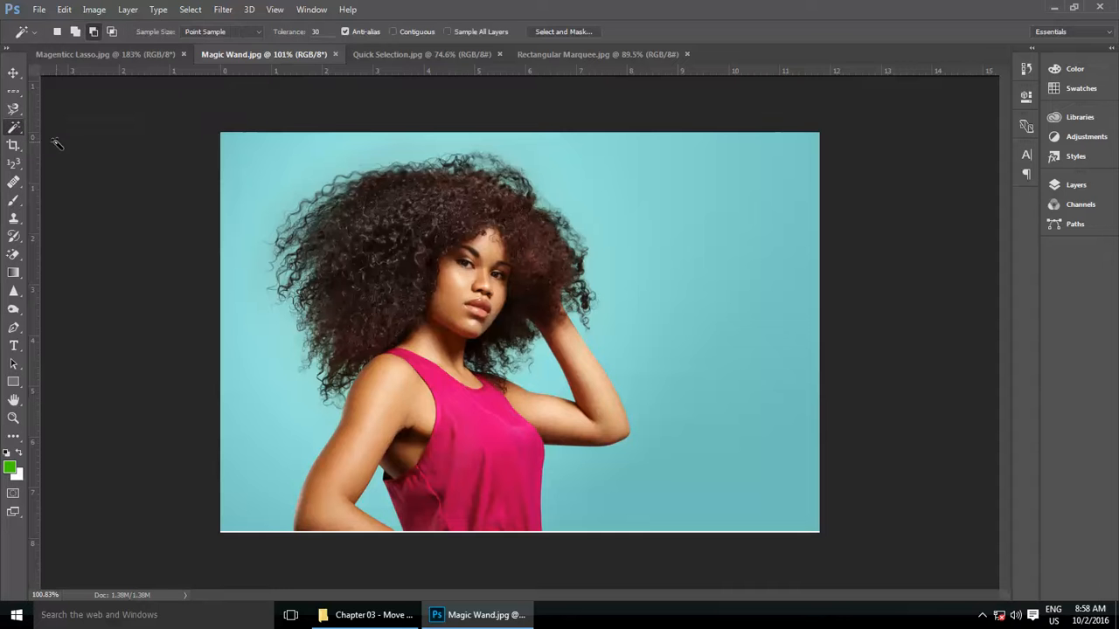
{"action": "left_click", "coordinate": [724, 264]}
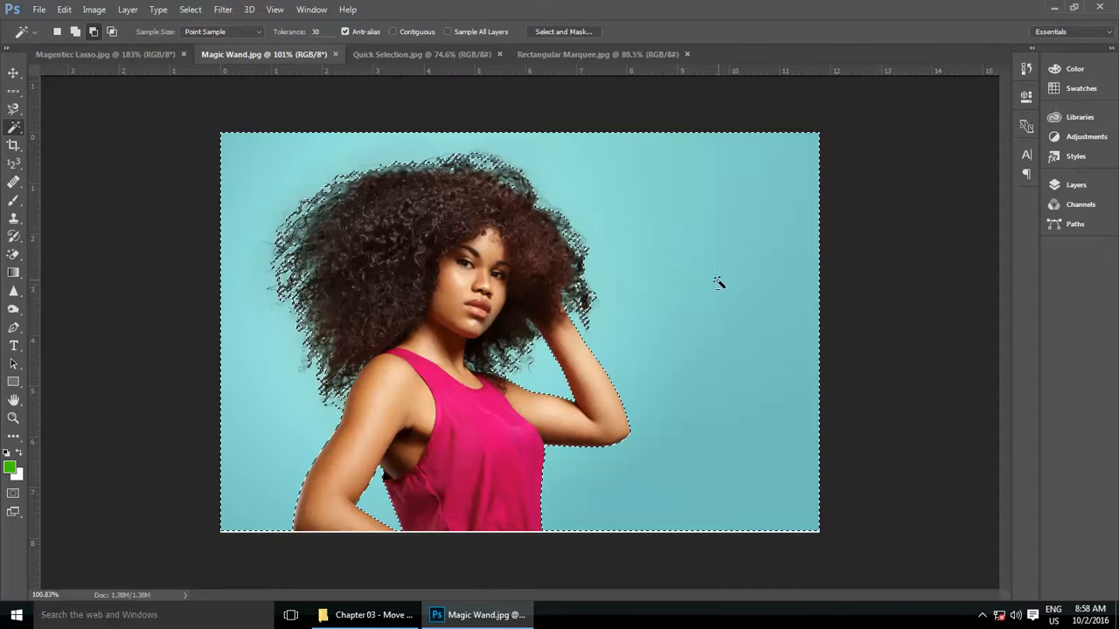
Invert the selection to the woman and try shifting her sideways with the Move tool
{"action": "left_click", "coordinate": [189, 8]}
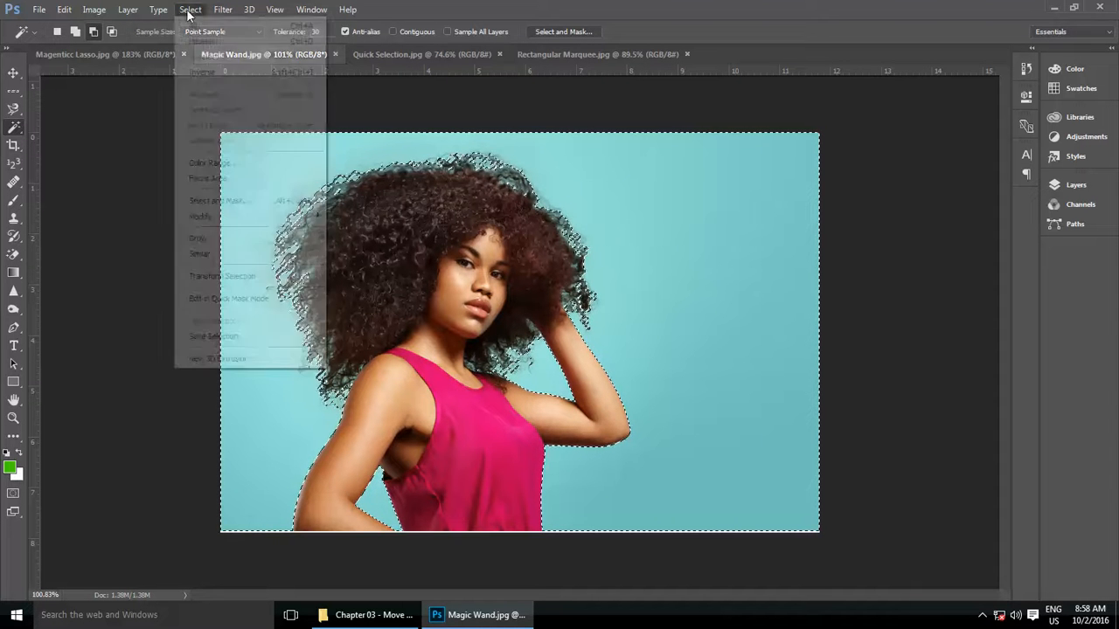
{"action": "left_click", "coordinate": [214, 73]}
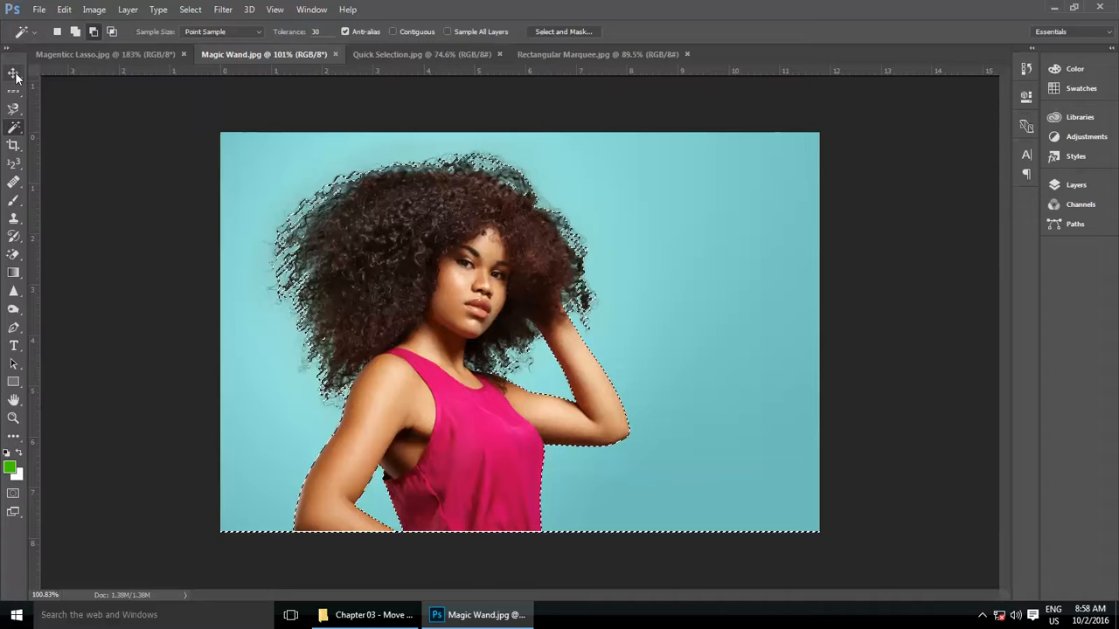
{"action": "key", "text": "v"}
{"action": "left_click_drag", "start_coordinate": [418, 250], "coordinate": [490, 254]}
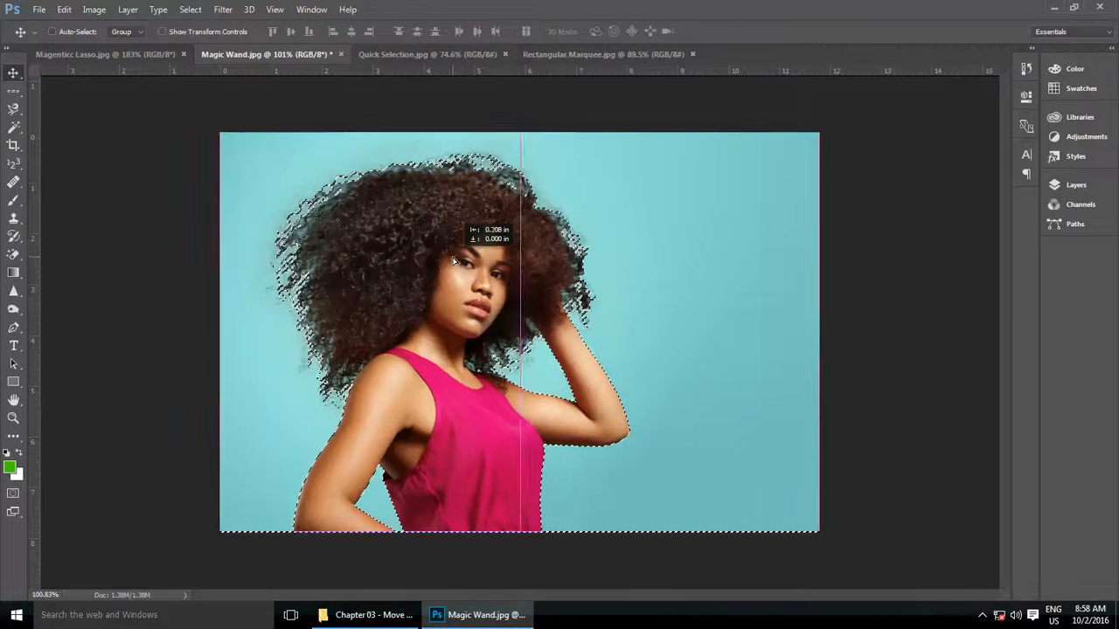
Return to the Magic Wand tool and show the tools grouped with it
{"action": "left_click", "coordinate": [13, 127]}
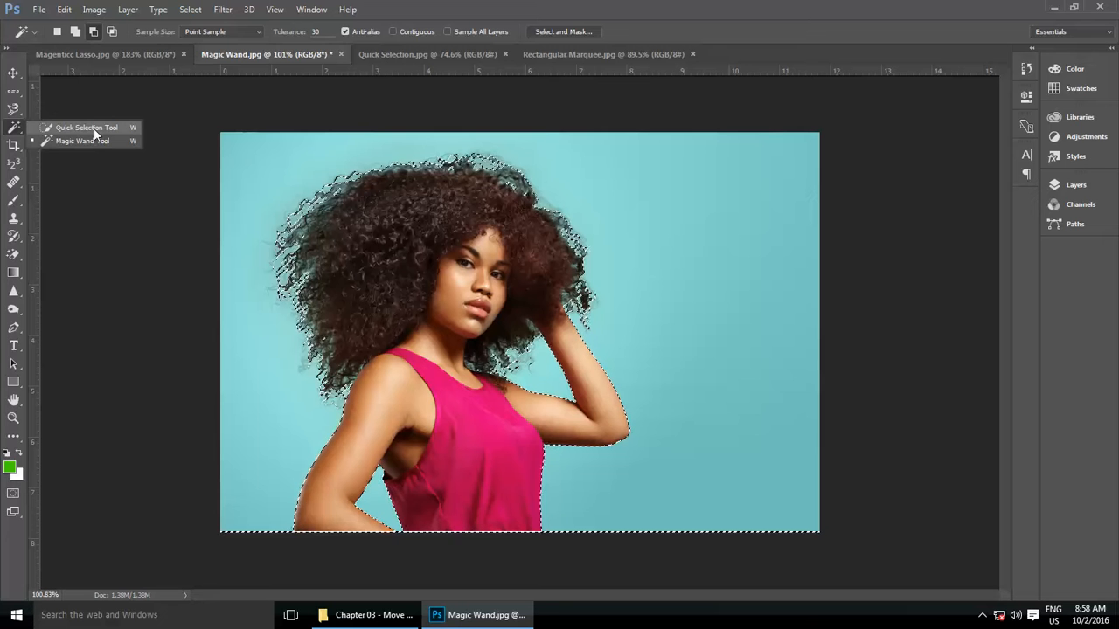